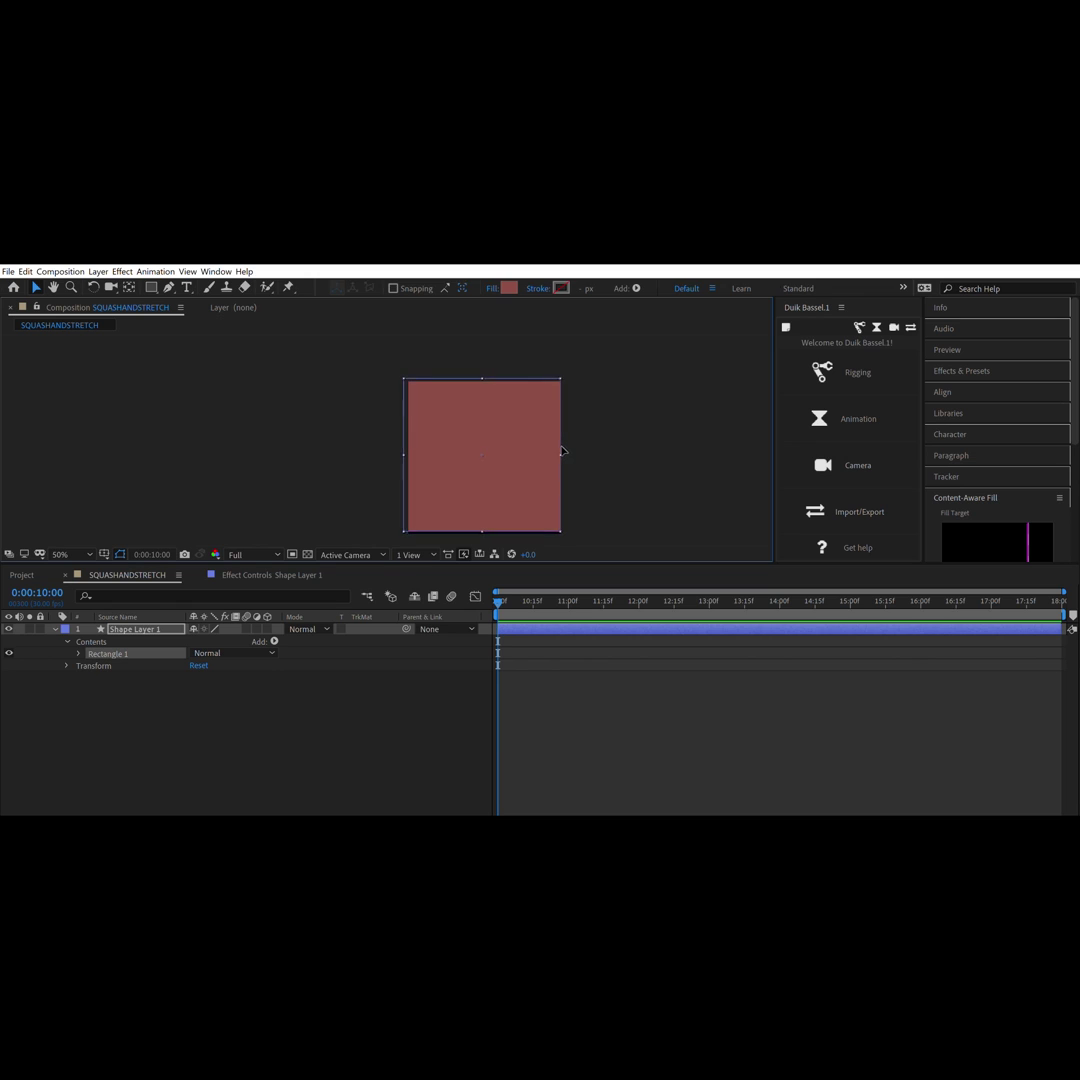
Extend the red background rectangle's lower edge past the bottom of the composition frame.
scroll(540, 453, "up", 2)
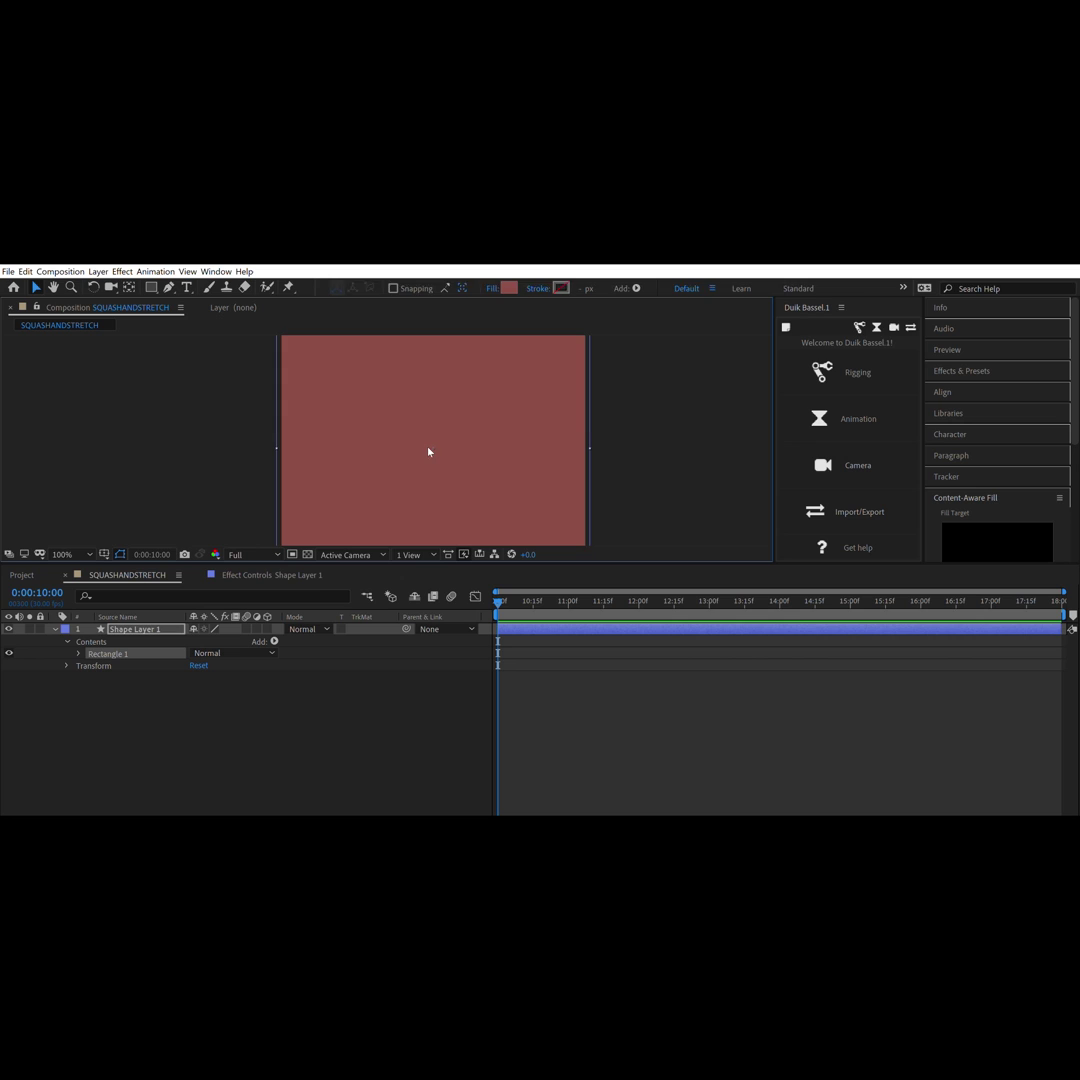
key("h")
left_click_drag(430, 431, 407, 383)
key("v")
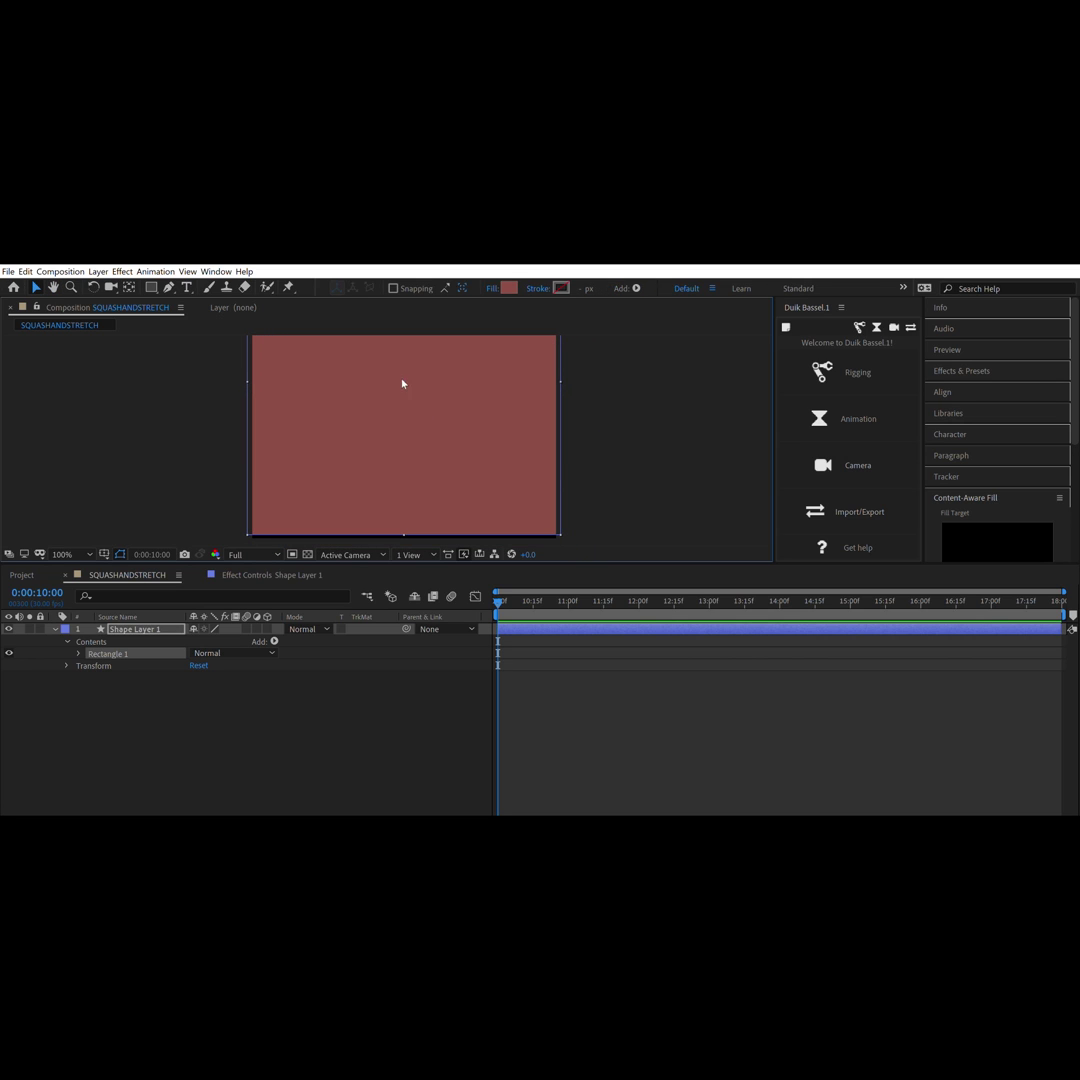
left_click_drag(405, 521, 403, 532)
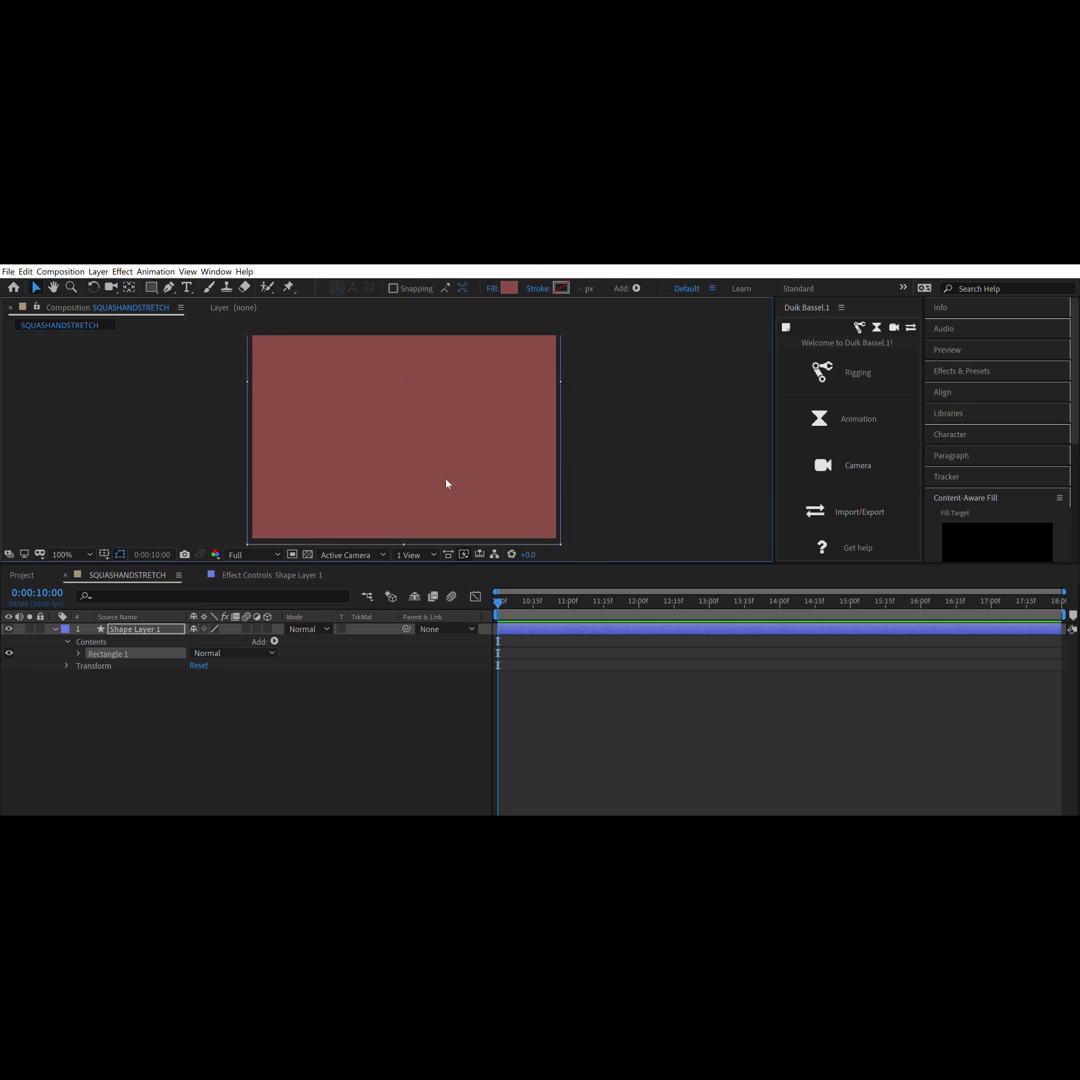
Collapse the properties of Shape Layer 1 and lock that background layer.
scroll(466, 463, "up", 1)
scroll(466, 463, "down", 1)
key("h")
left_click_drag(618, 409, 619, 499)
key("v")
left_click(55, 628)
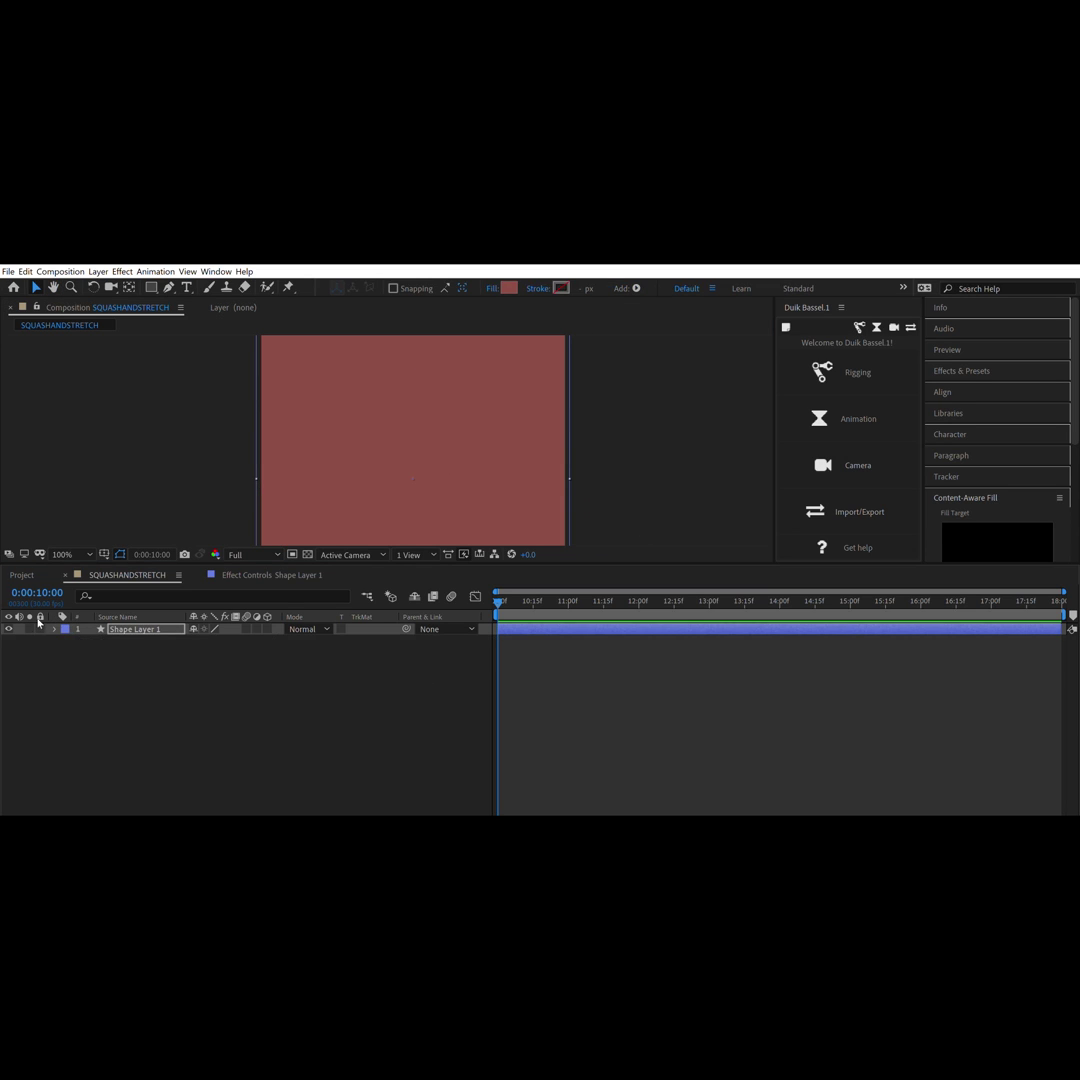
left_click(350, 646)
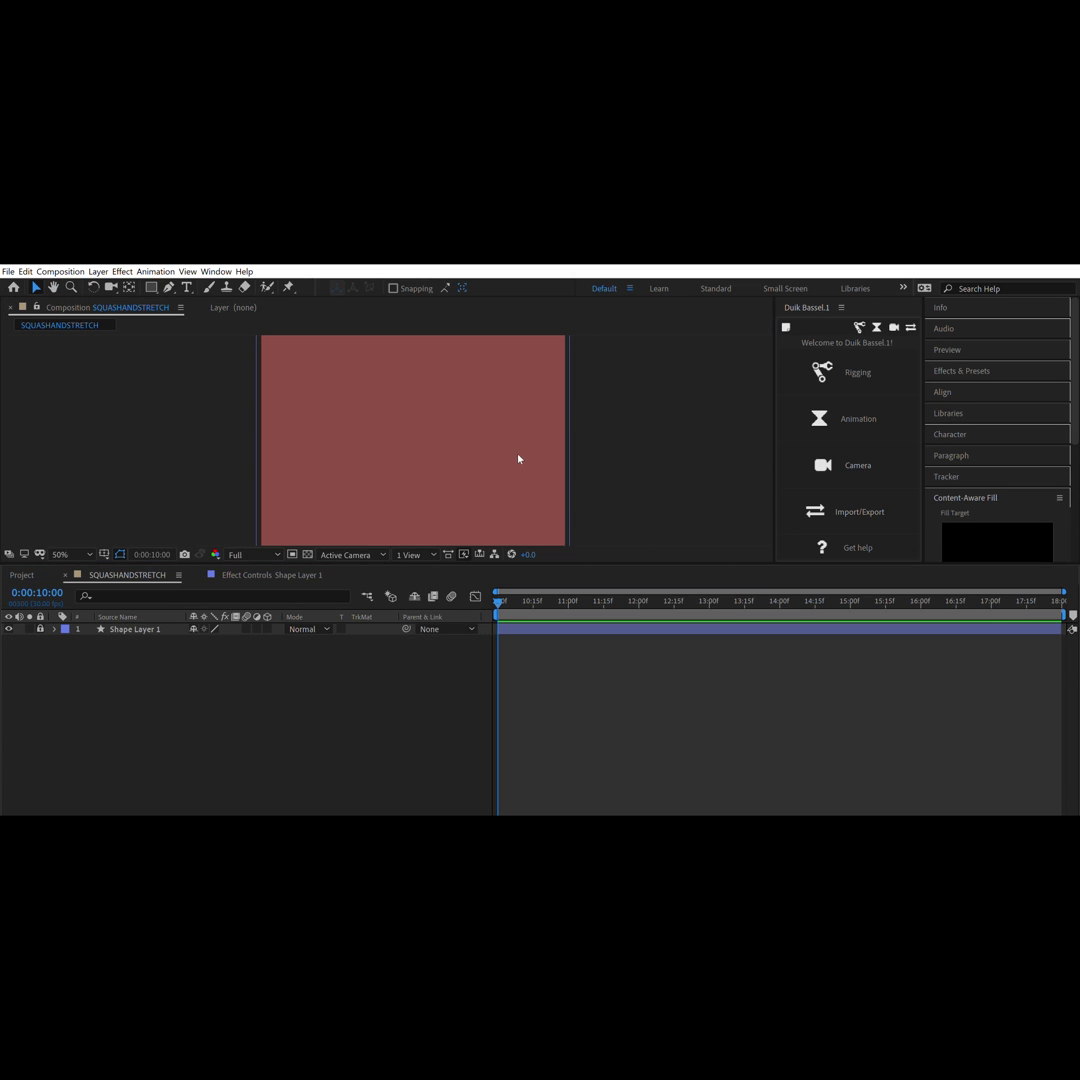
Draw a smaller square over the middle of the background as a new shape layer and fill it light blue.
scroll(516, 465, "down", 2)
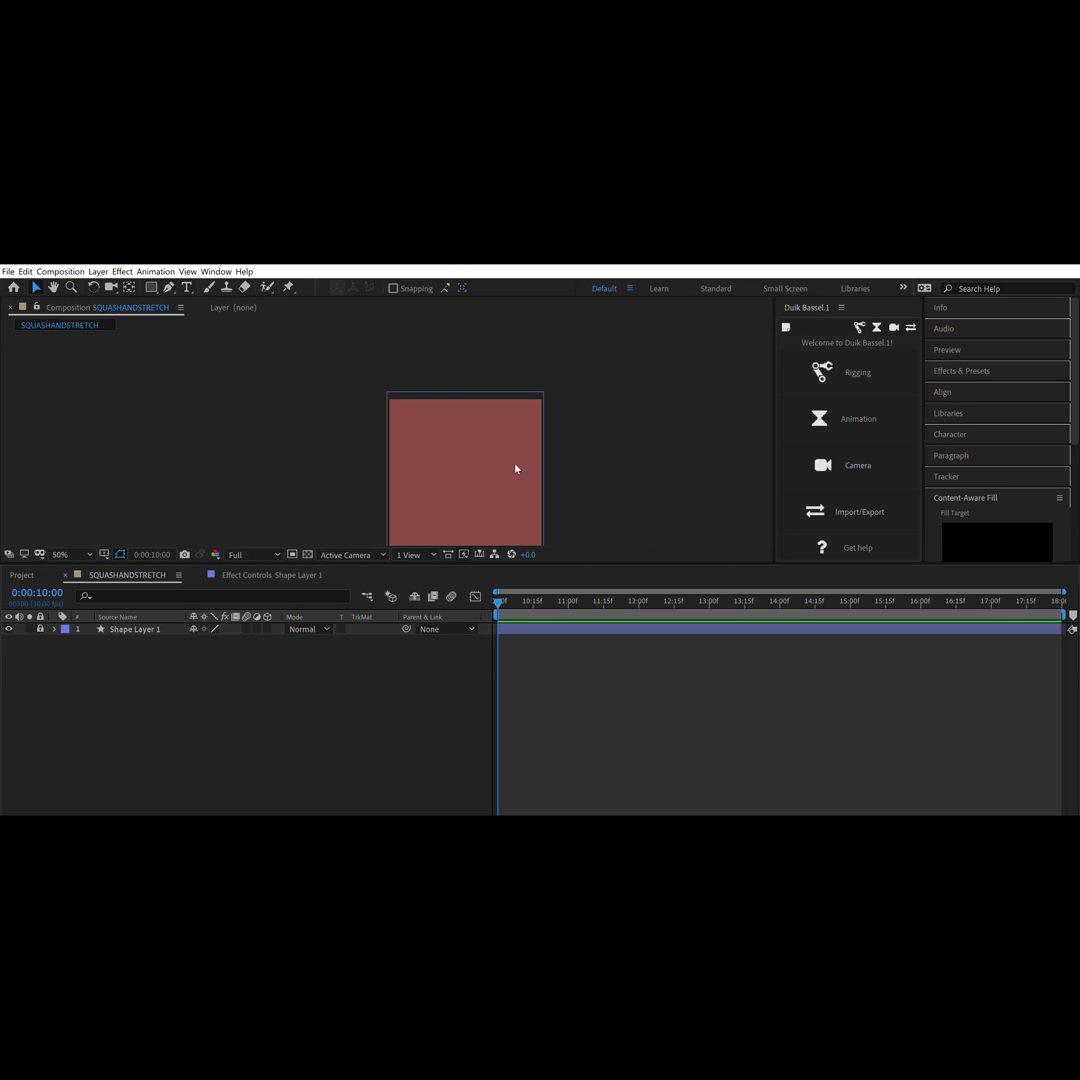
left_click(64, 554)
left_click(104, 557)
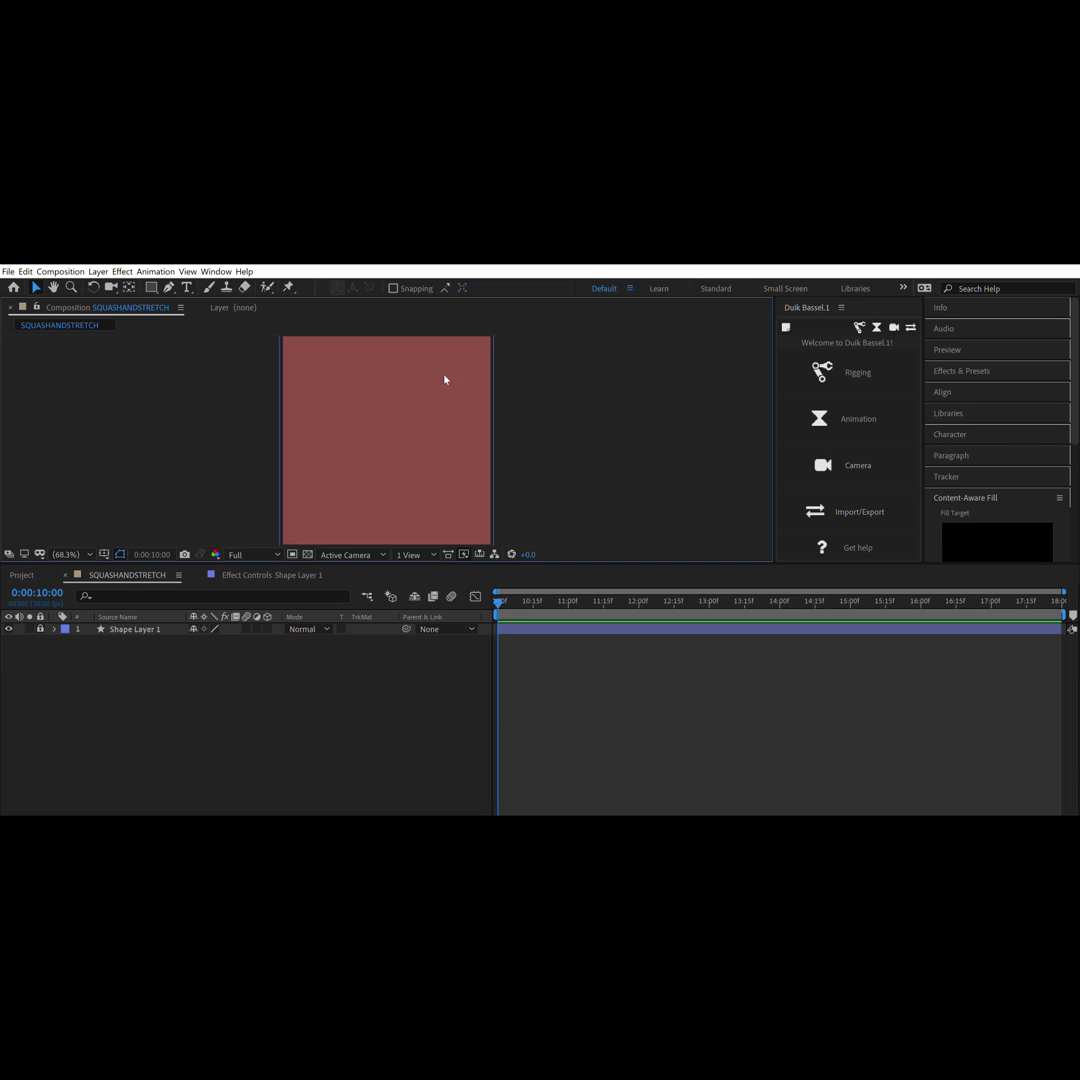
left_click(152, 285)
mouse_move(334, 400)
left_mouse_down()
mouse_move(378, 472)
mouse_move(446, 512)
mouse_move(447, 485)
left_mouse_up()
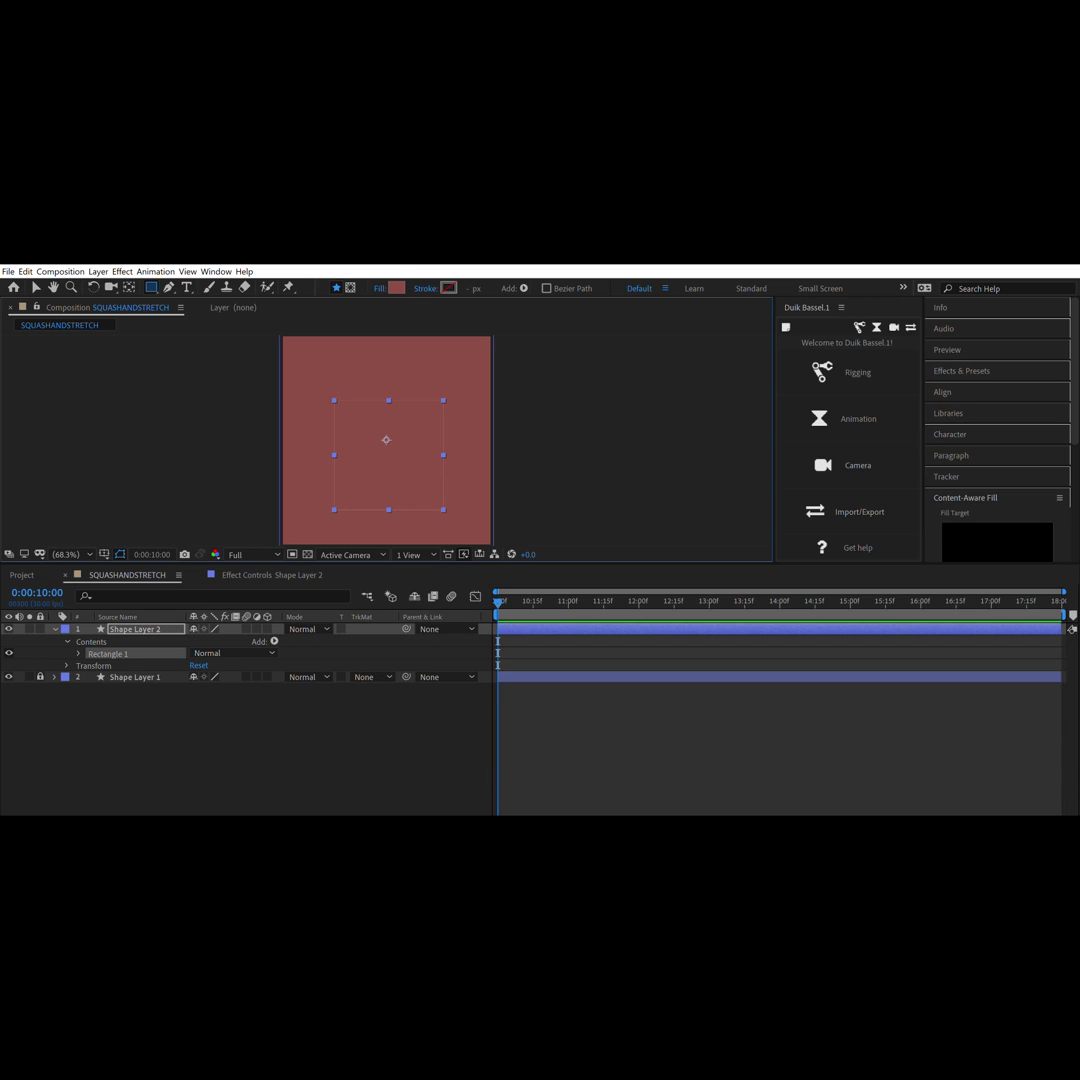
left_click(397, 285)
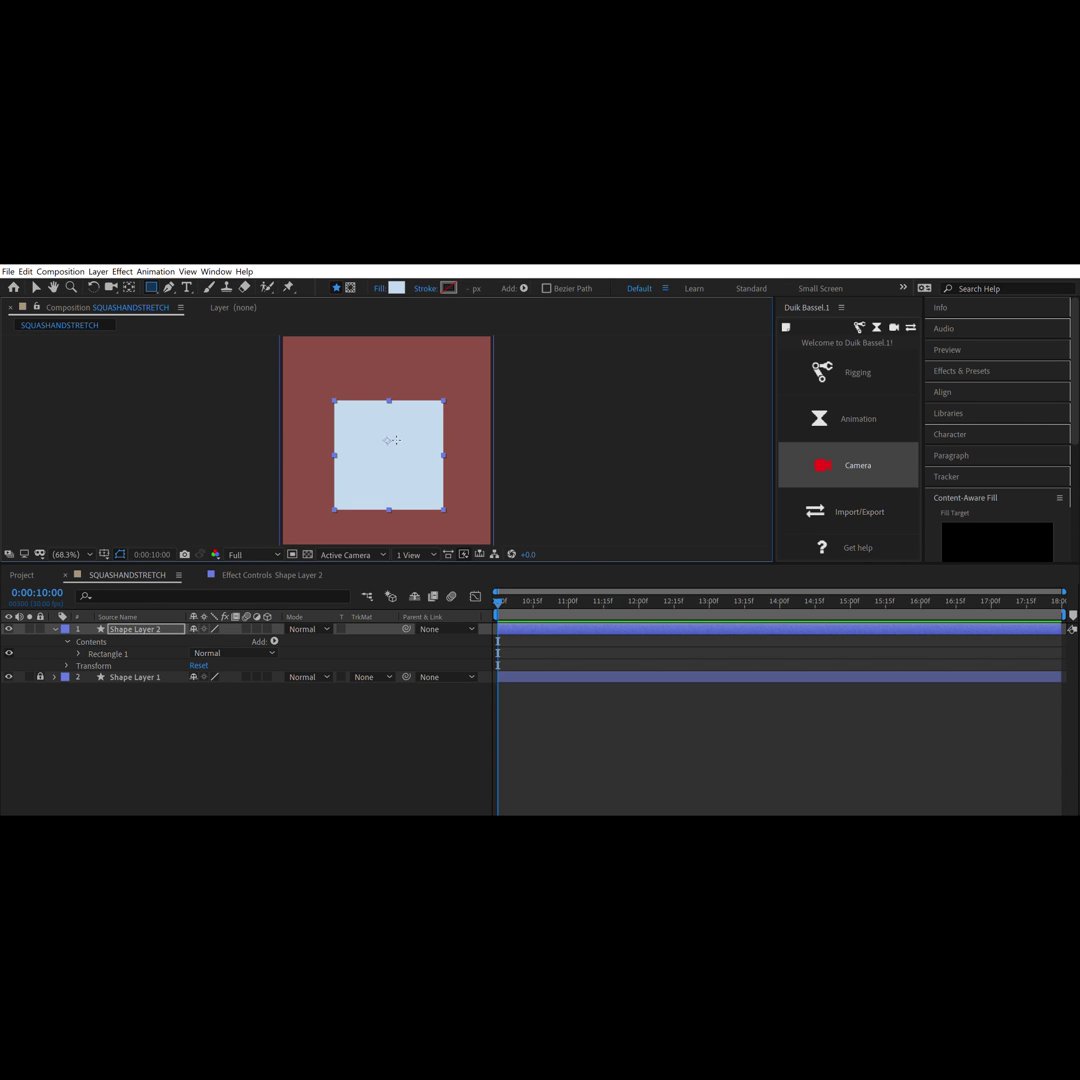
Nudge the light blue square slightly upward and move its anchor point to the middle of its bottom edge.
left_click(35, 287)
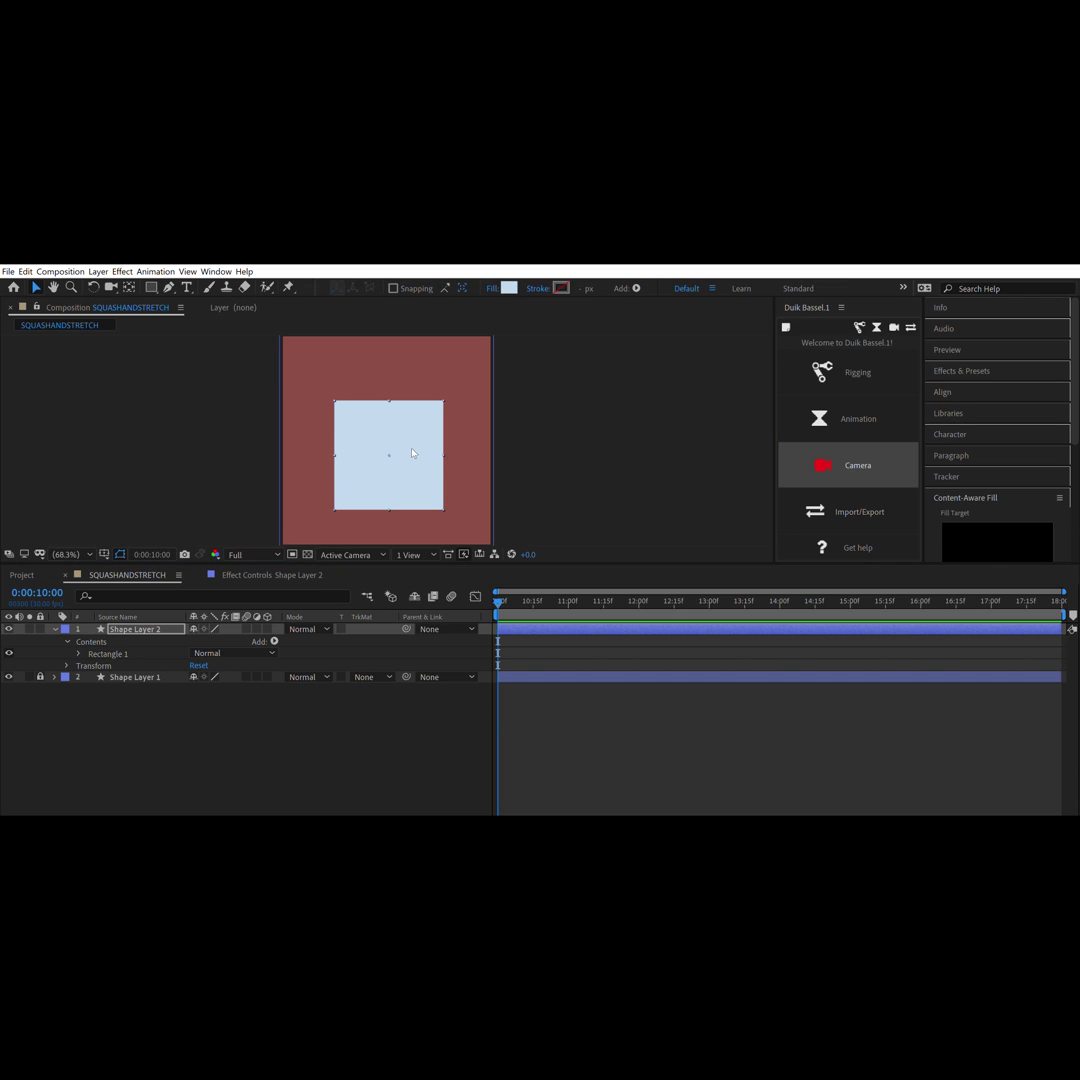
left_click_drag(412, 453, 412, 437)
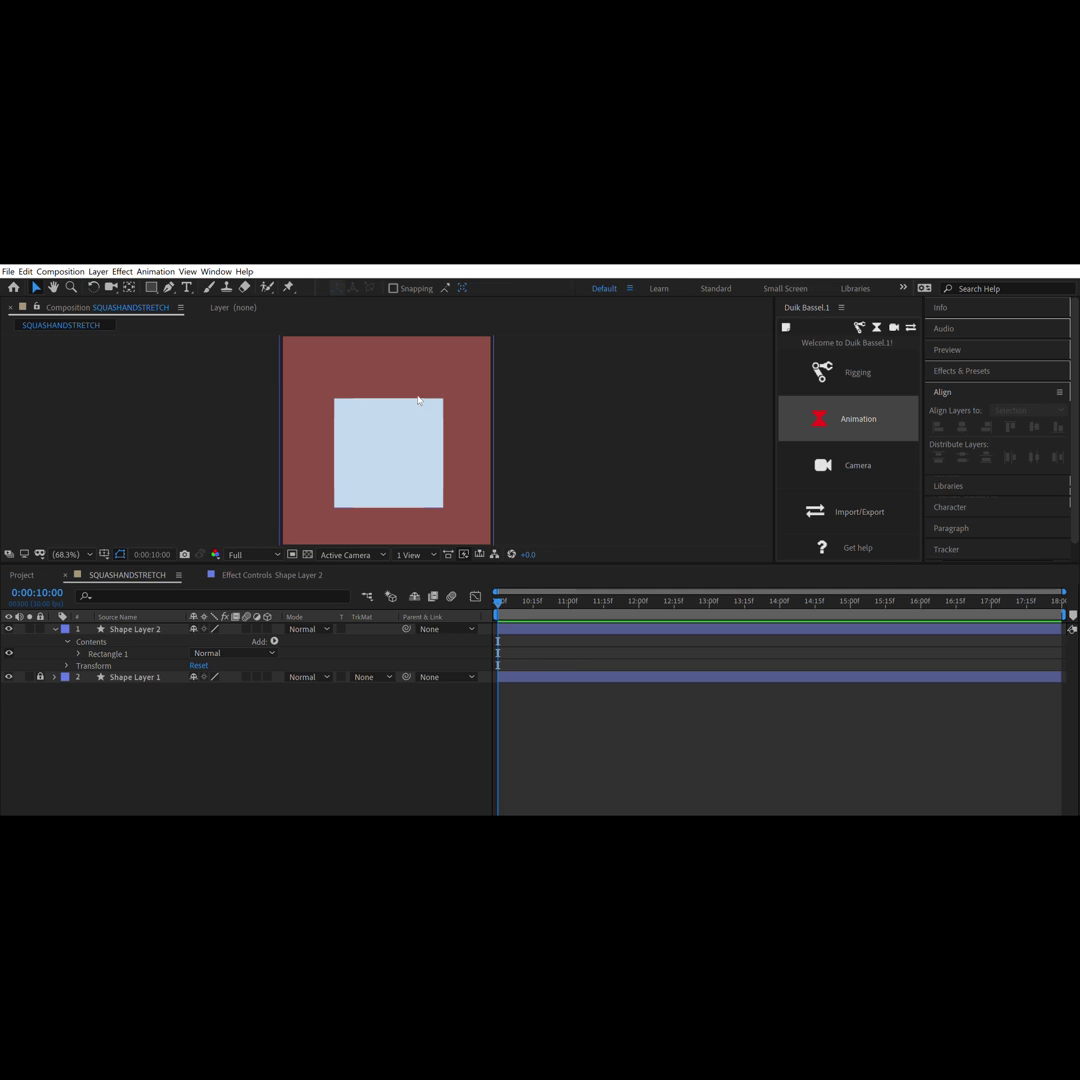
left_click(129, 287)
left_click_drag(392, 442, 392, 494)
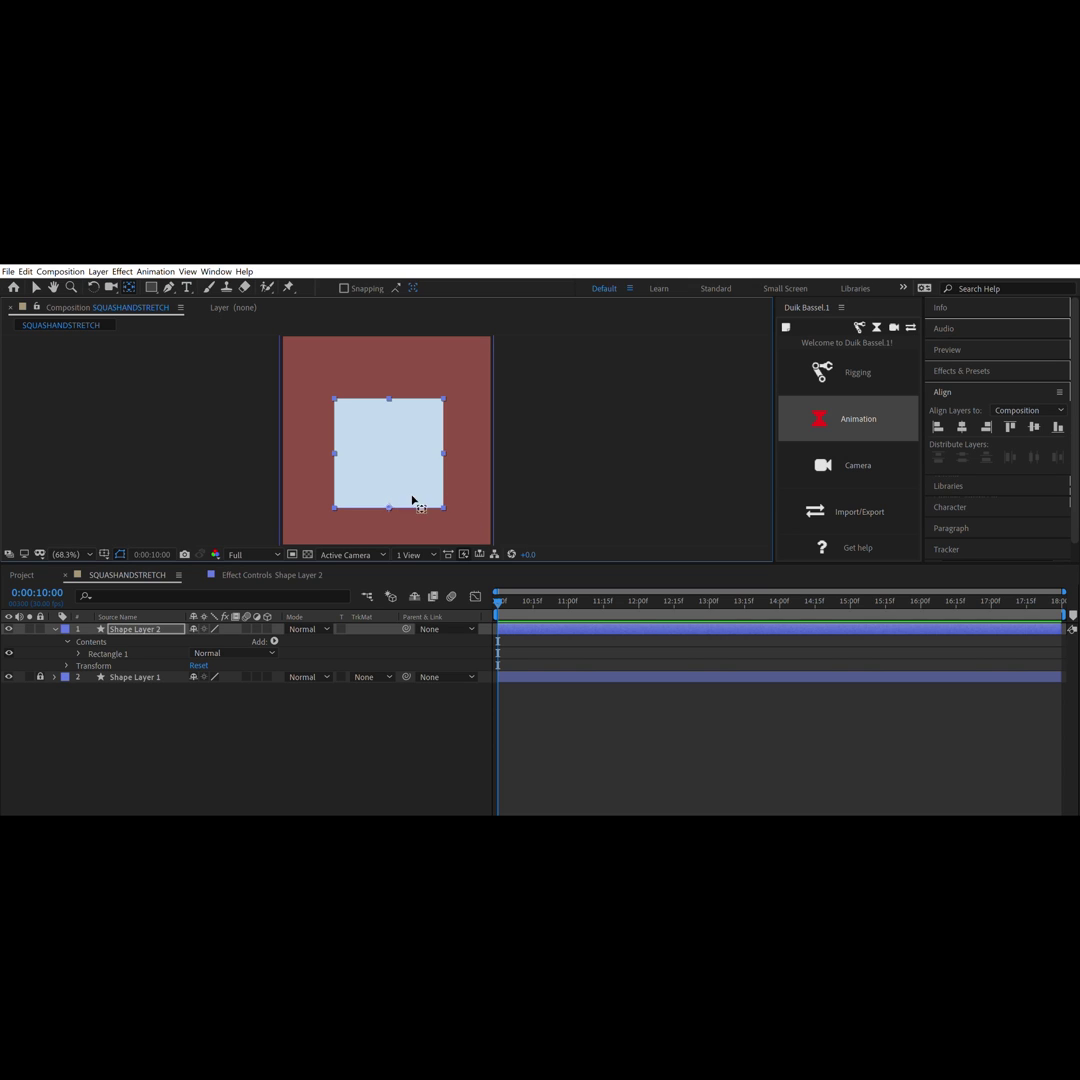
left_click(37, 287)
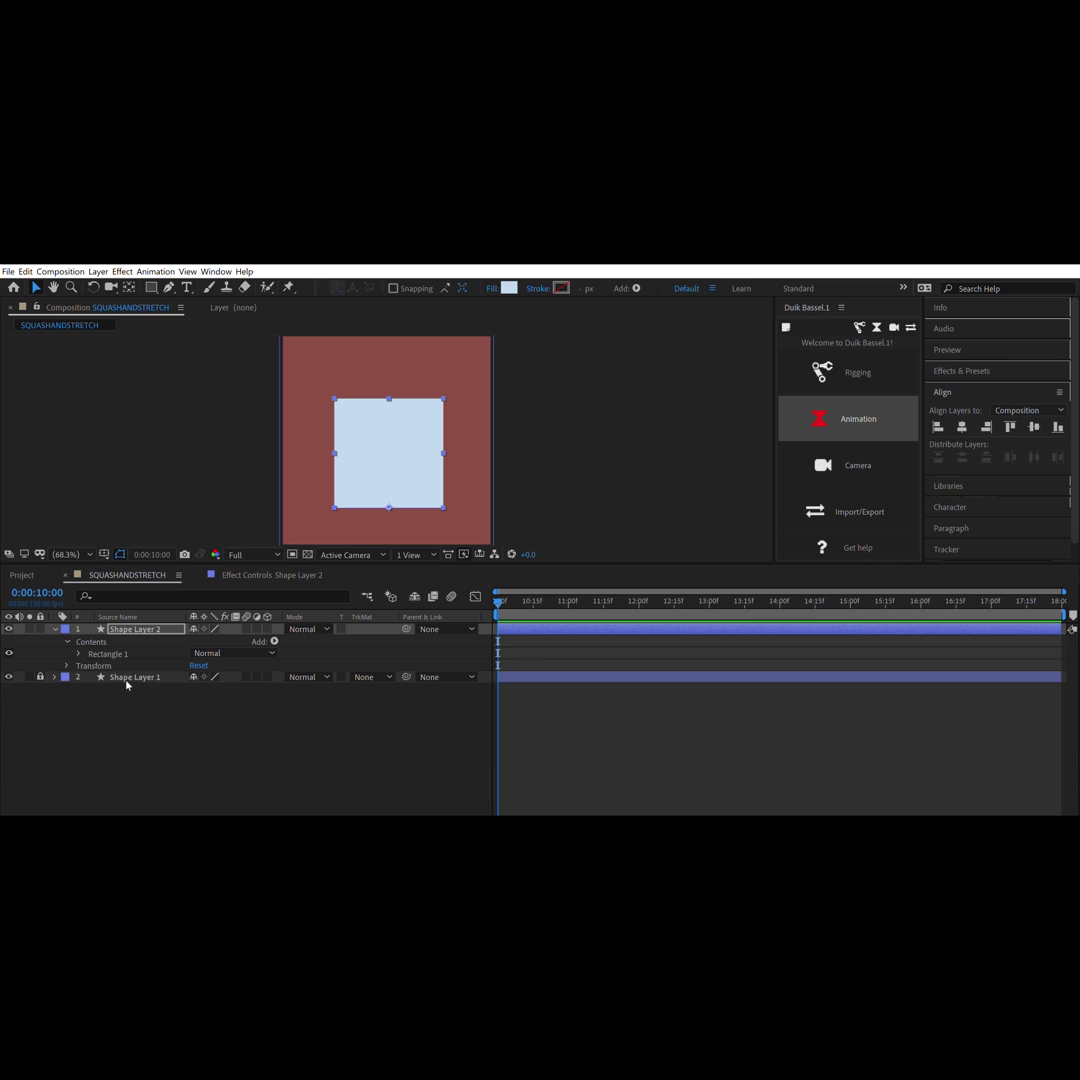
Keyframe Shape Layer 2's scale at 0:00:10:00, then unlink its proportions and set the vertical scale to 83% at 0:00:10:15.
left_click(67, 665)
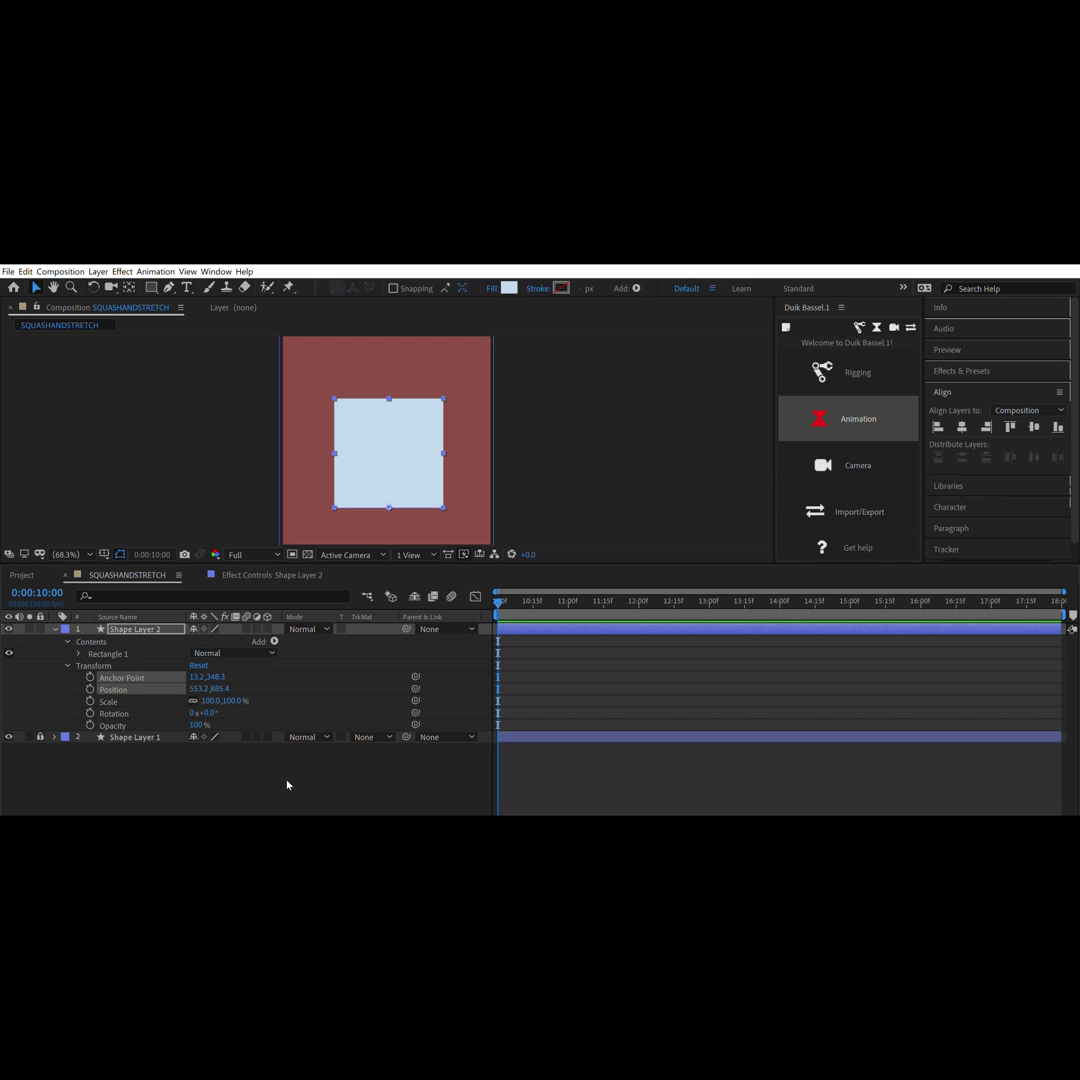
left_click(90, 701)
left_click_drag(500, 600, 534, 612)
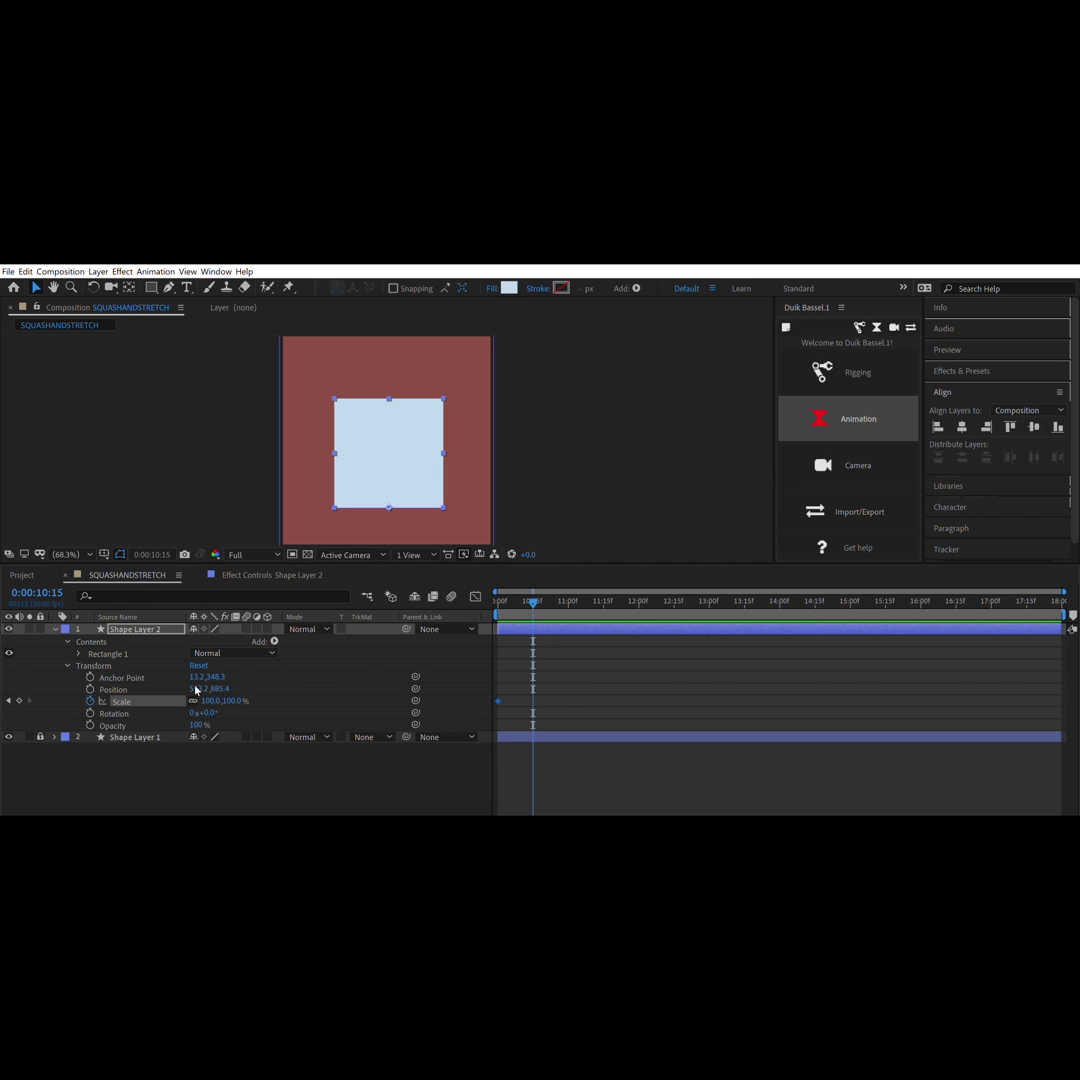
left_click(231, 700)
left_click_drag(245, 696, 232, 691)
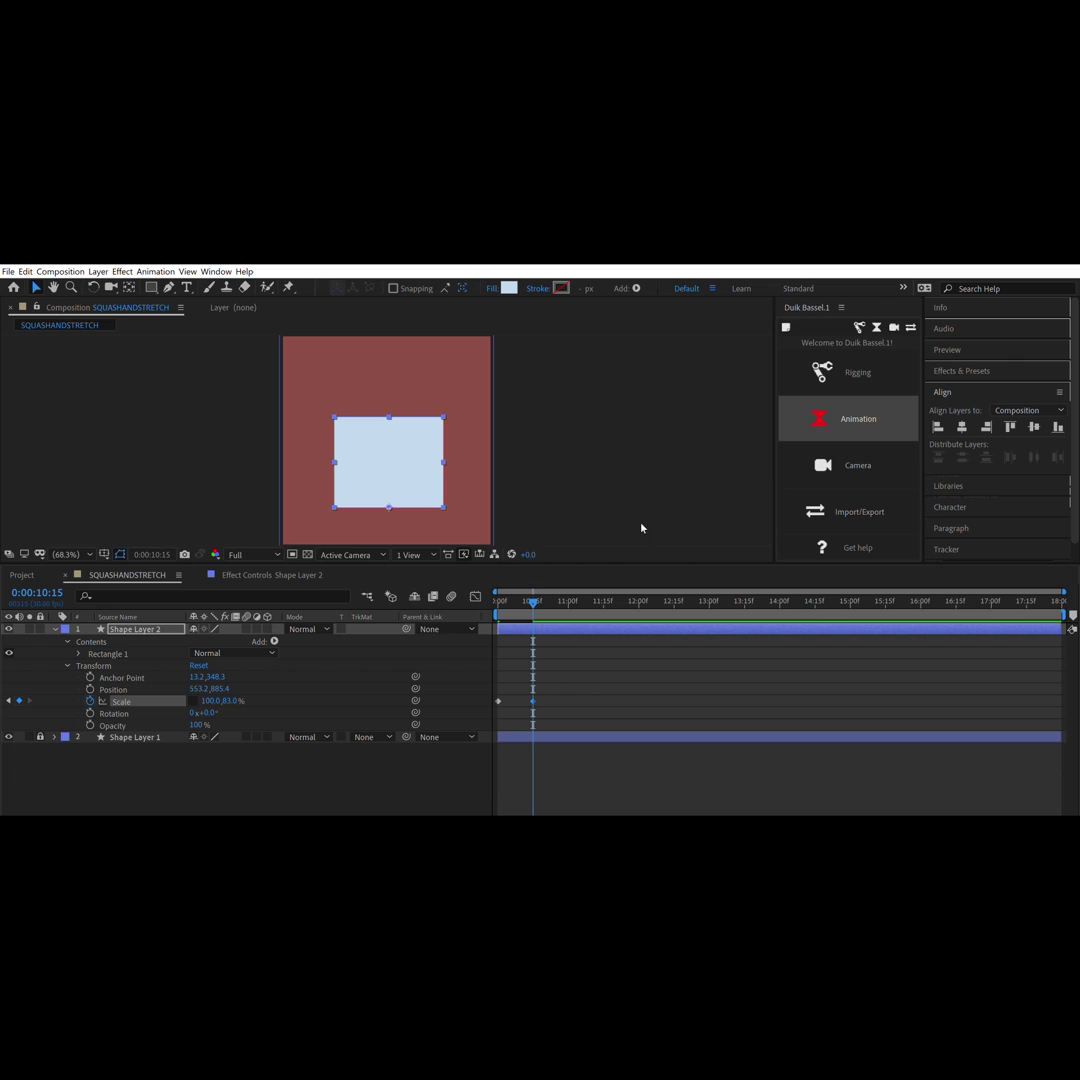
Set the square's vertical scale to 140% at 0:00:11:06 and copy the 83% squash keyframe to 0:00:11:23.
left_click_drag(533, 600, 582, 591)
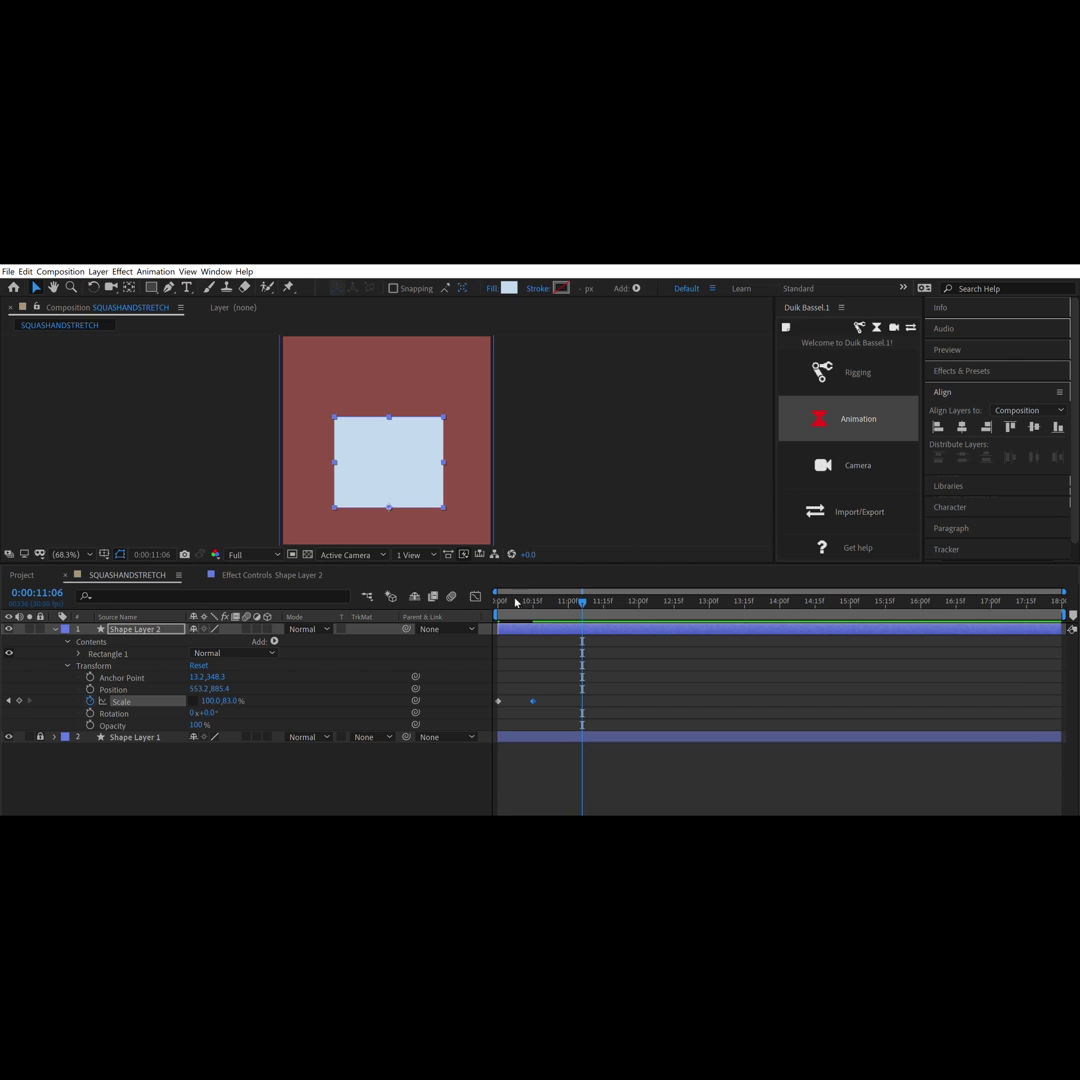
left_click_drag(236, 700, 293, 692)
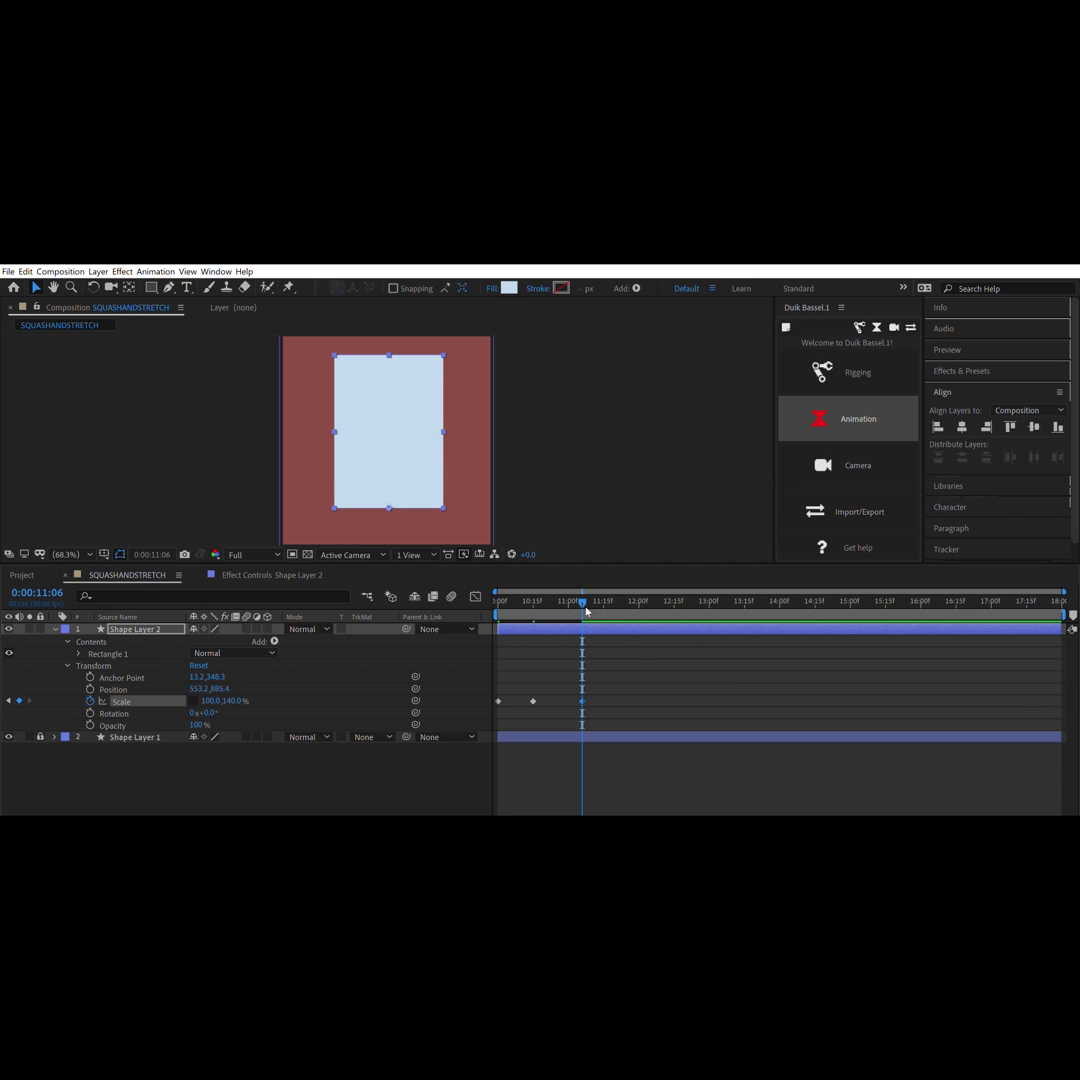
left_click_drag(582, 590, 622, 592)
left_click_drag(548, 716, 522, 692)
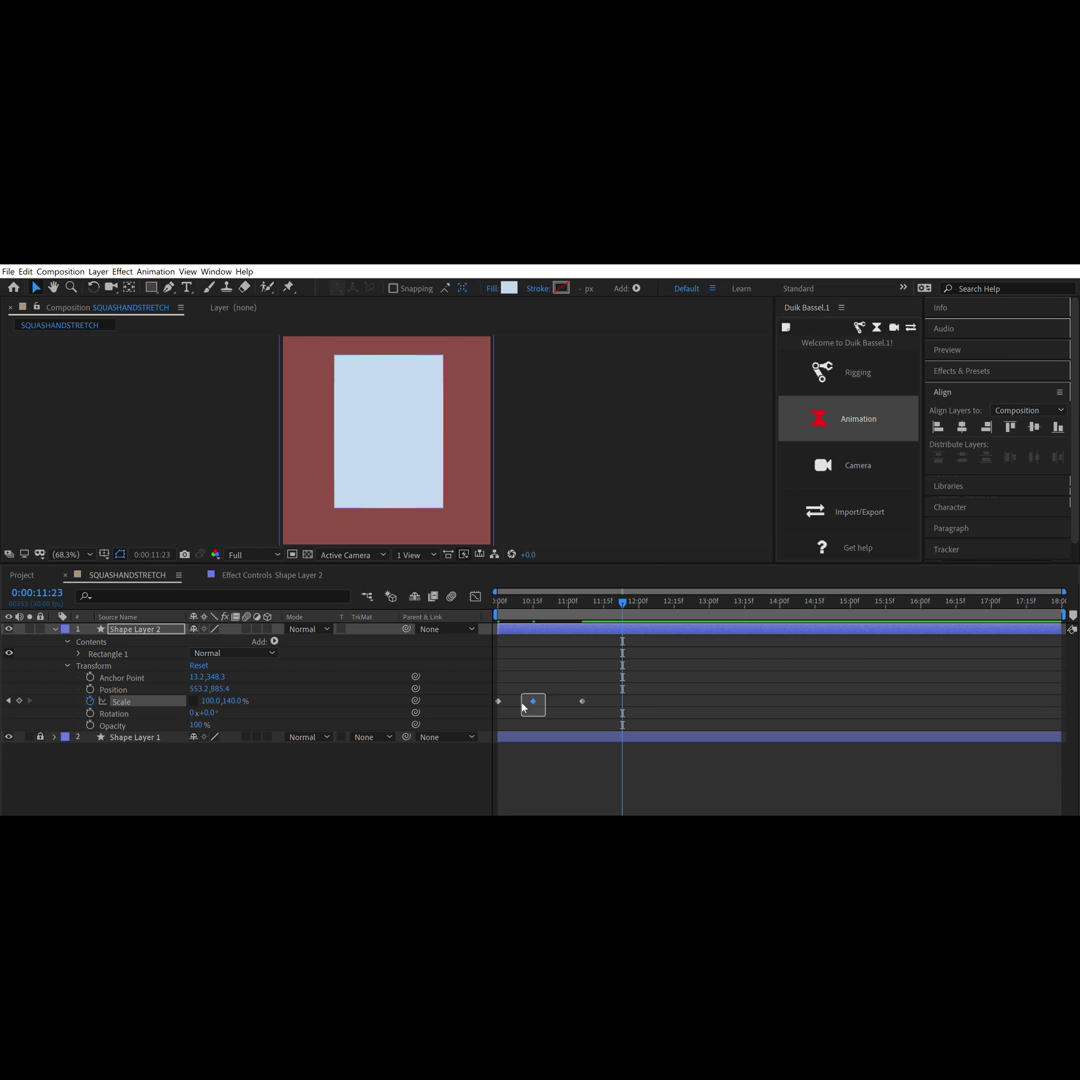
key("ctrl+c")
key("ctrl+v")
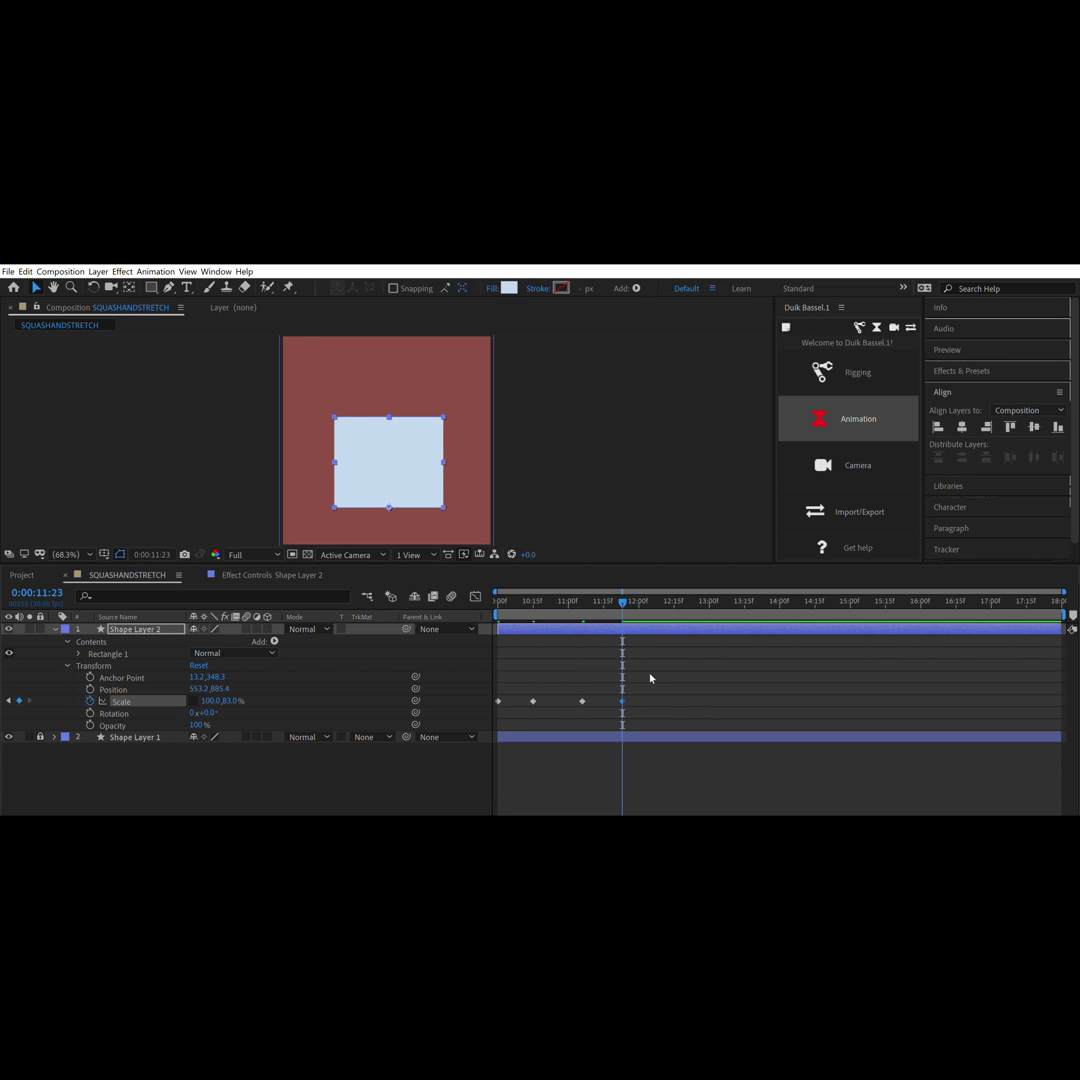
Copy the initial 100% scale keyframe to 0:00:12:08, and shift the copy to about 0:00:12:13.
left_click_drag(650, 678, 612, 689)
left_click(528, 668)
left_click_drag(624, 590, 657, 596)
left_click(485, 700)
key("ctrl+c")
key("ctrl+v")
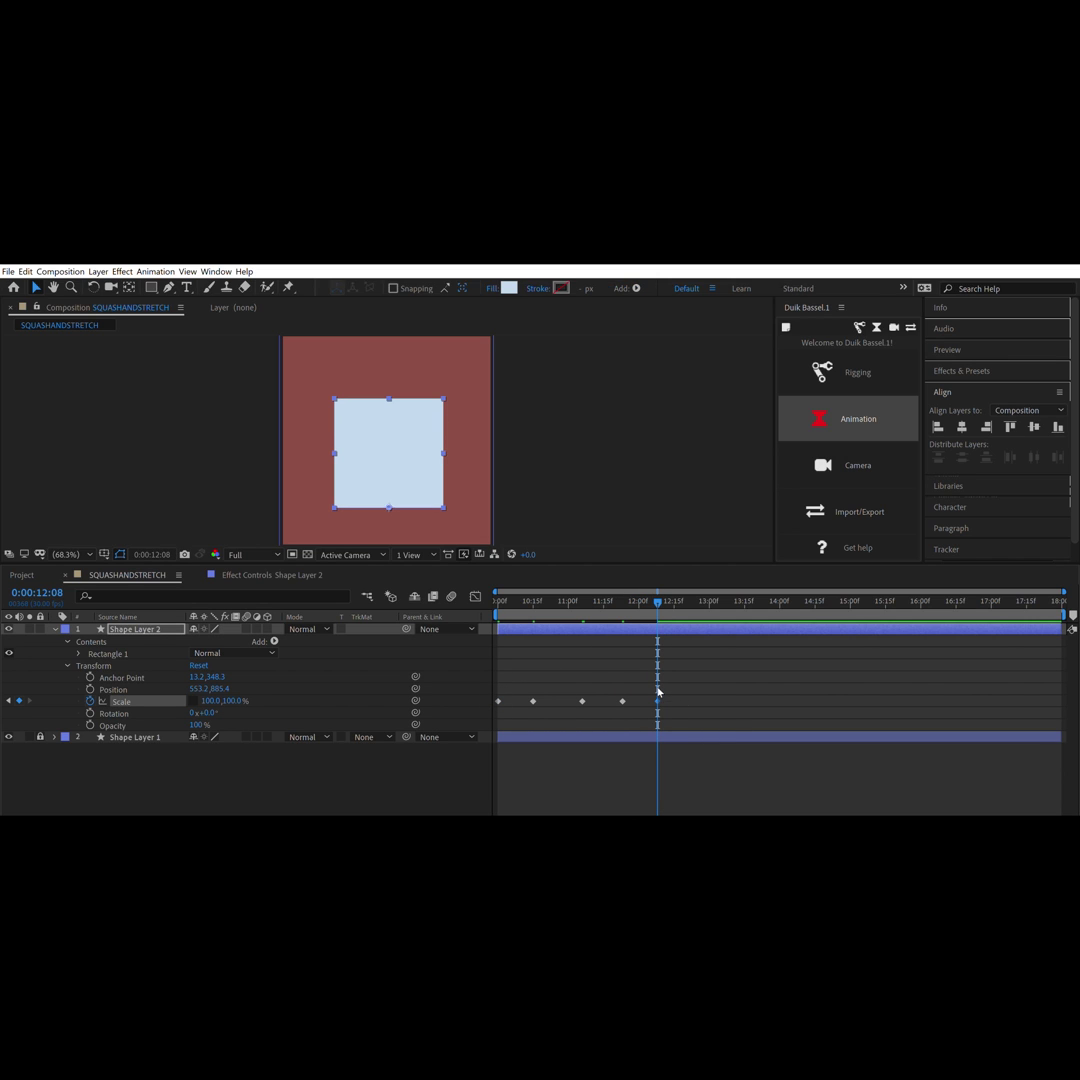
left_click_drag(657, 700, 669, 691)
Preview the squash and stretch scale animation from 0:00:10:00.
left_click_drag(661, 602, 477, 622)
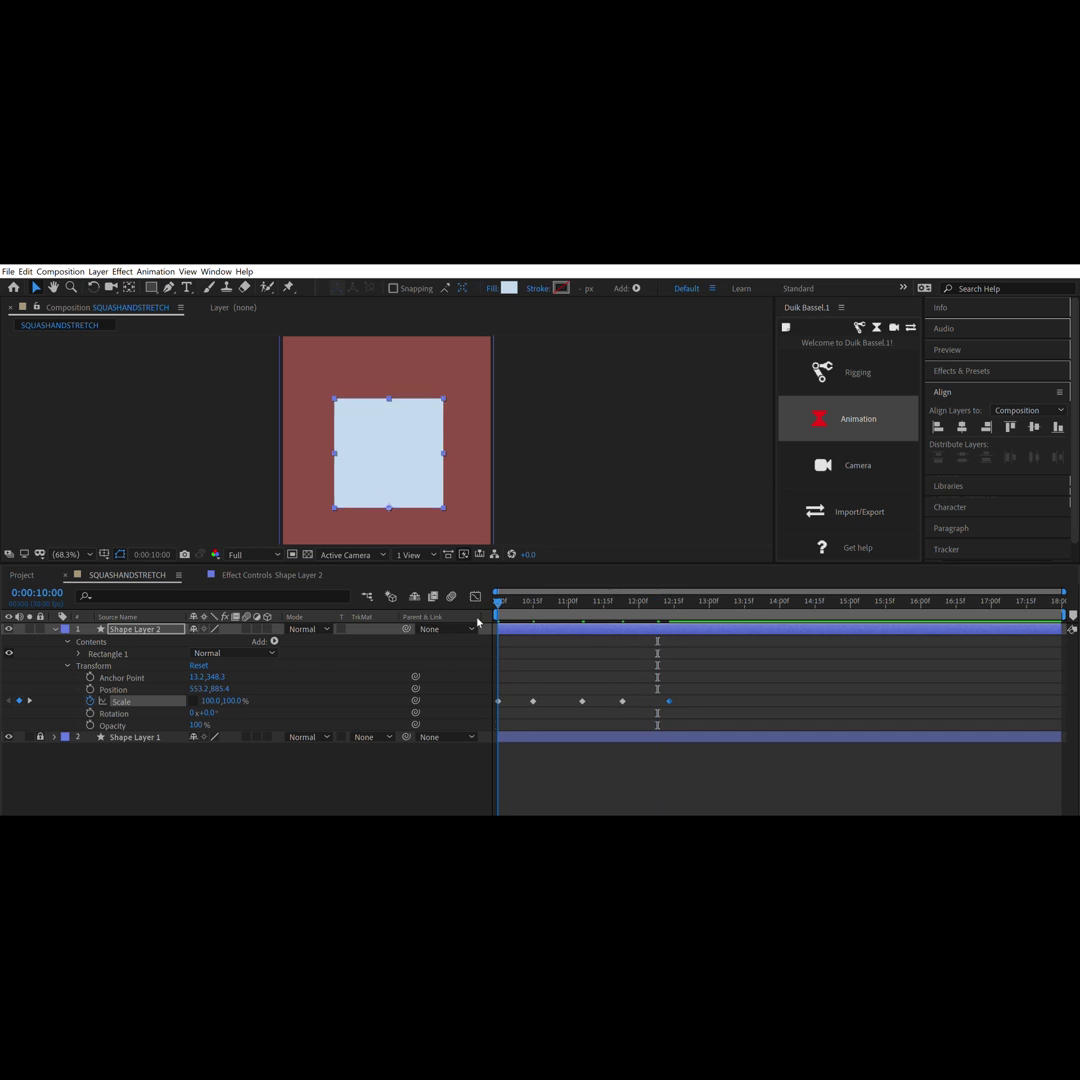
key("space")
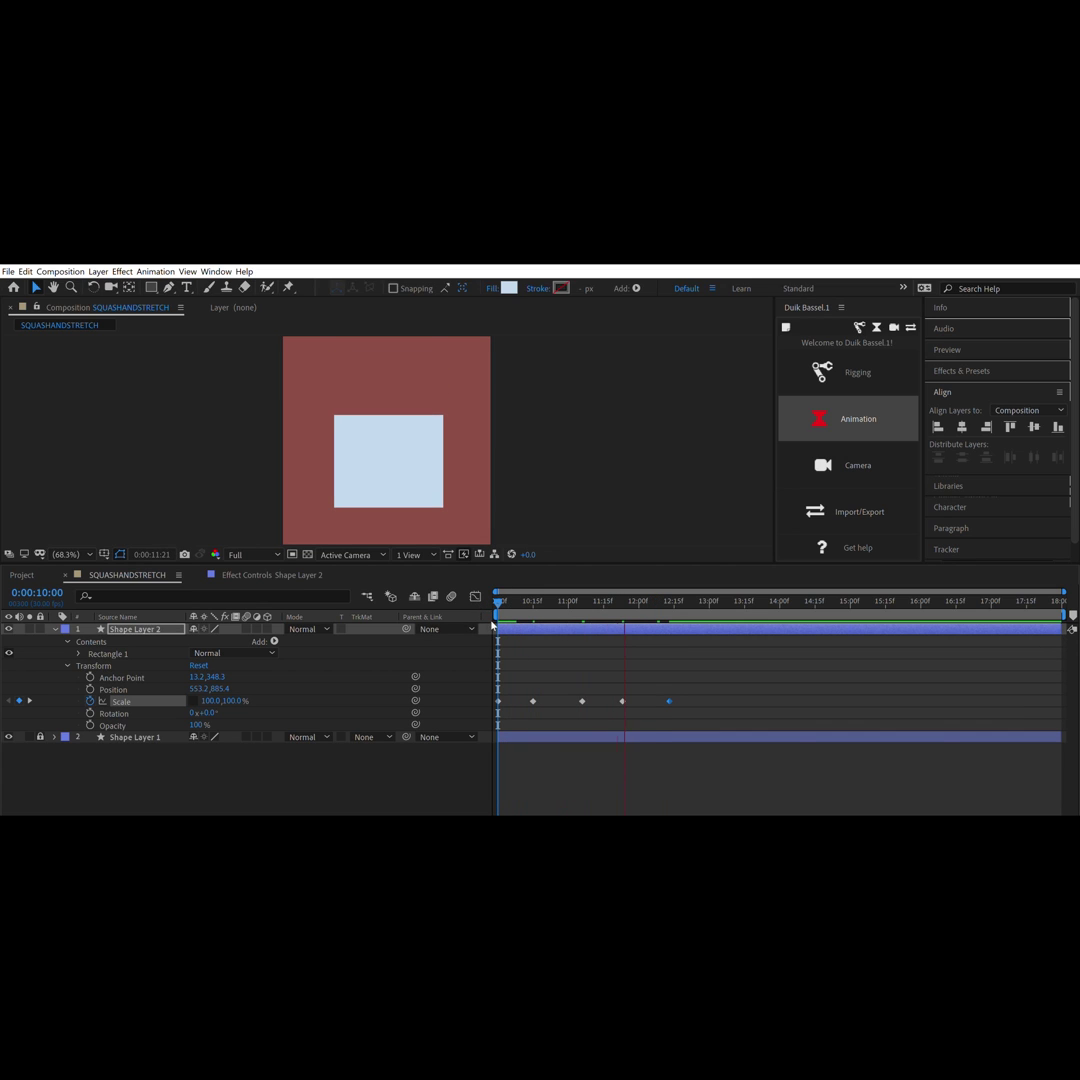
key("space")
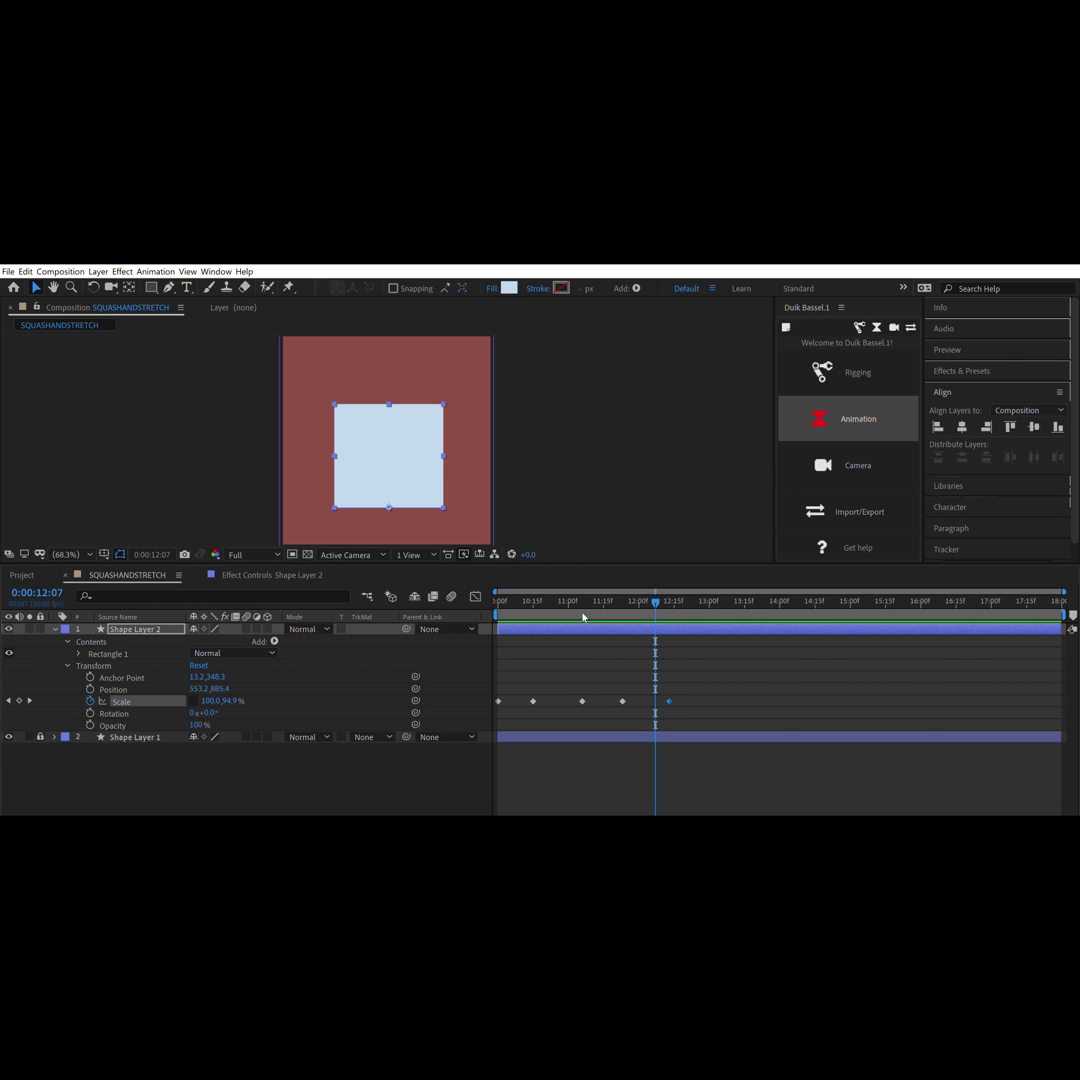
Apply Easy Ease to all of the square's scale keyframes and return the playhead to the start.
left_click_drag(729, 716, 481, 698)
key("F9")
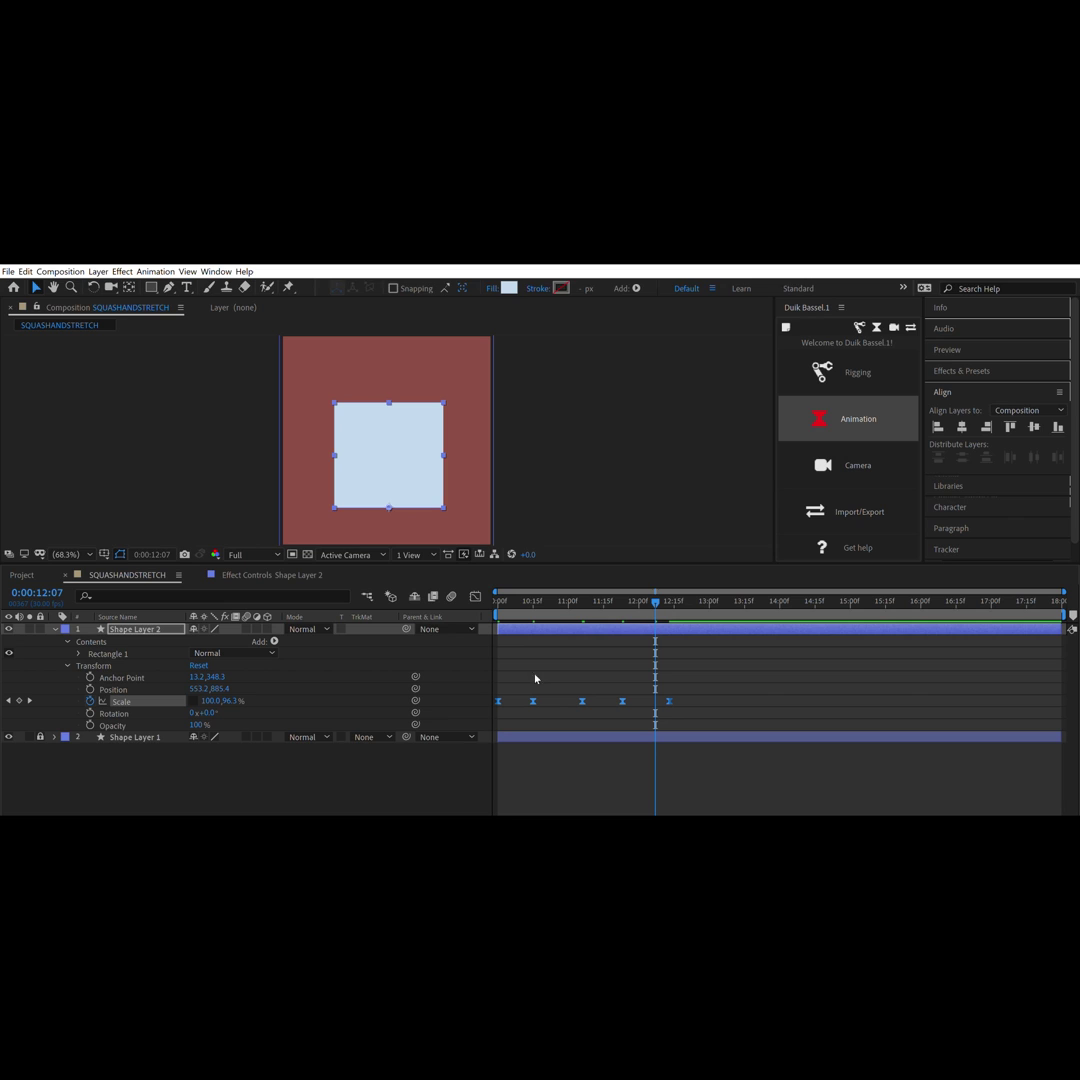
left_click_drag(655, 591, 444, 581)
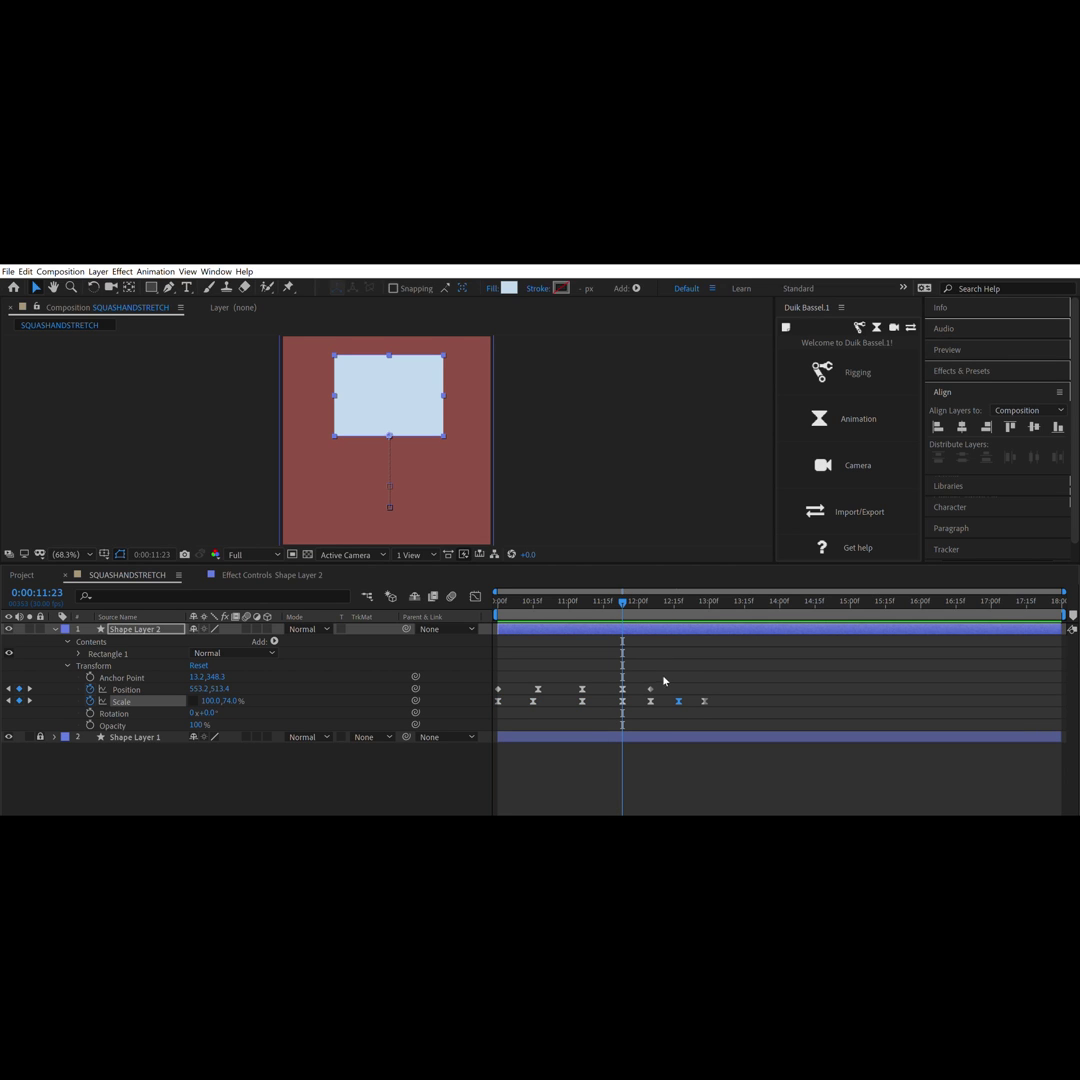
Try moving the scale keyframe at 0:00:11:23 forward to about 0:00:11:14, and preview the animation from the start.
left_click_drag(623, 698, 602, 698)
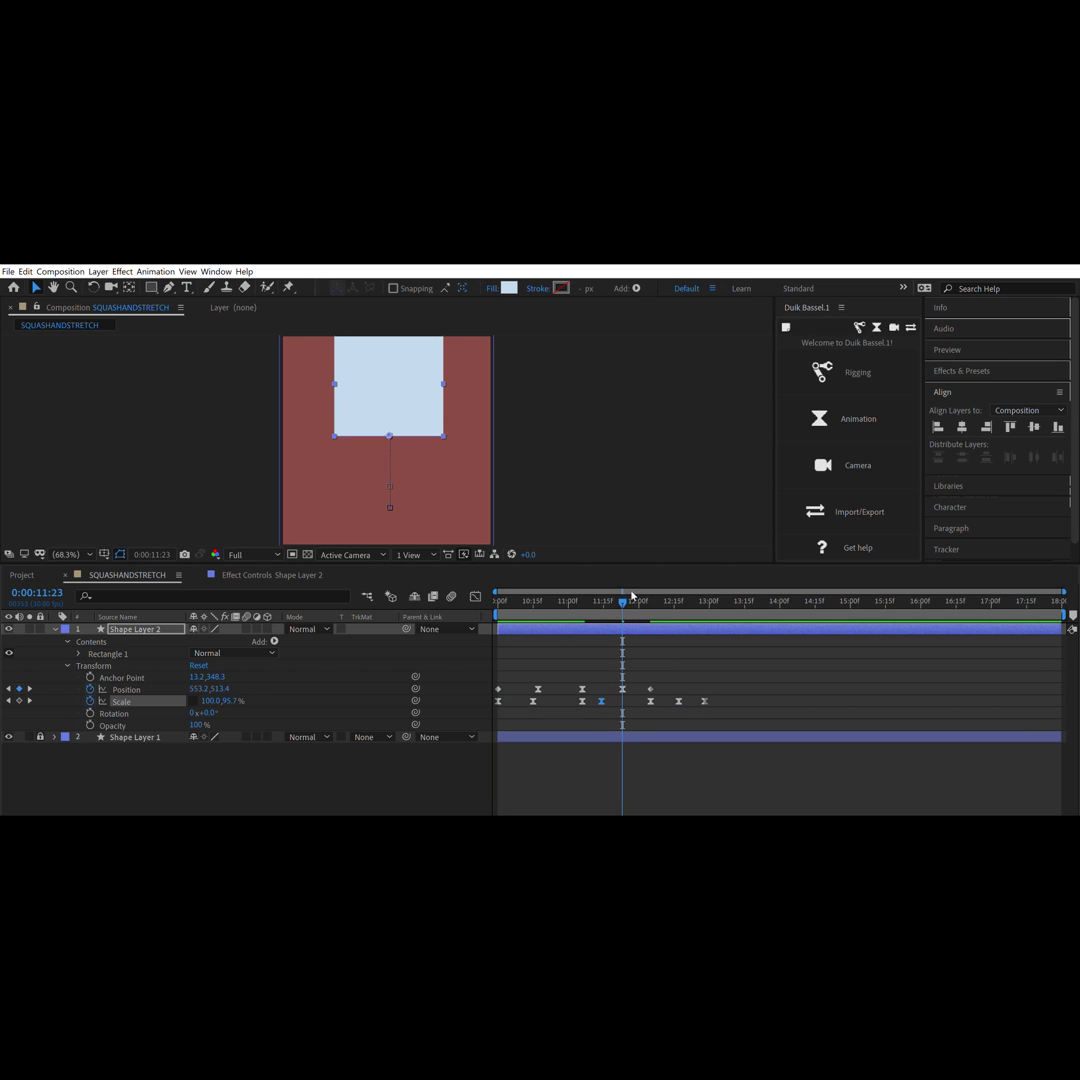
left_click_drag(631, 596, 495, 605)
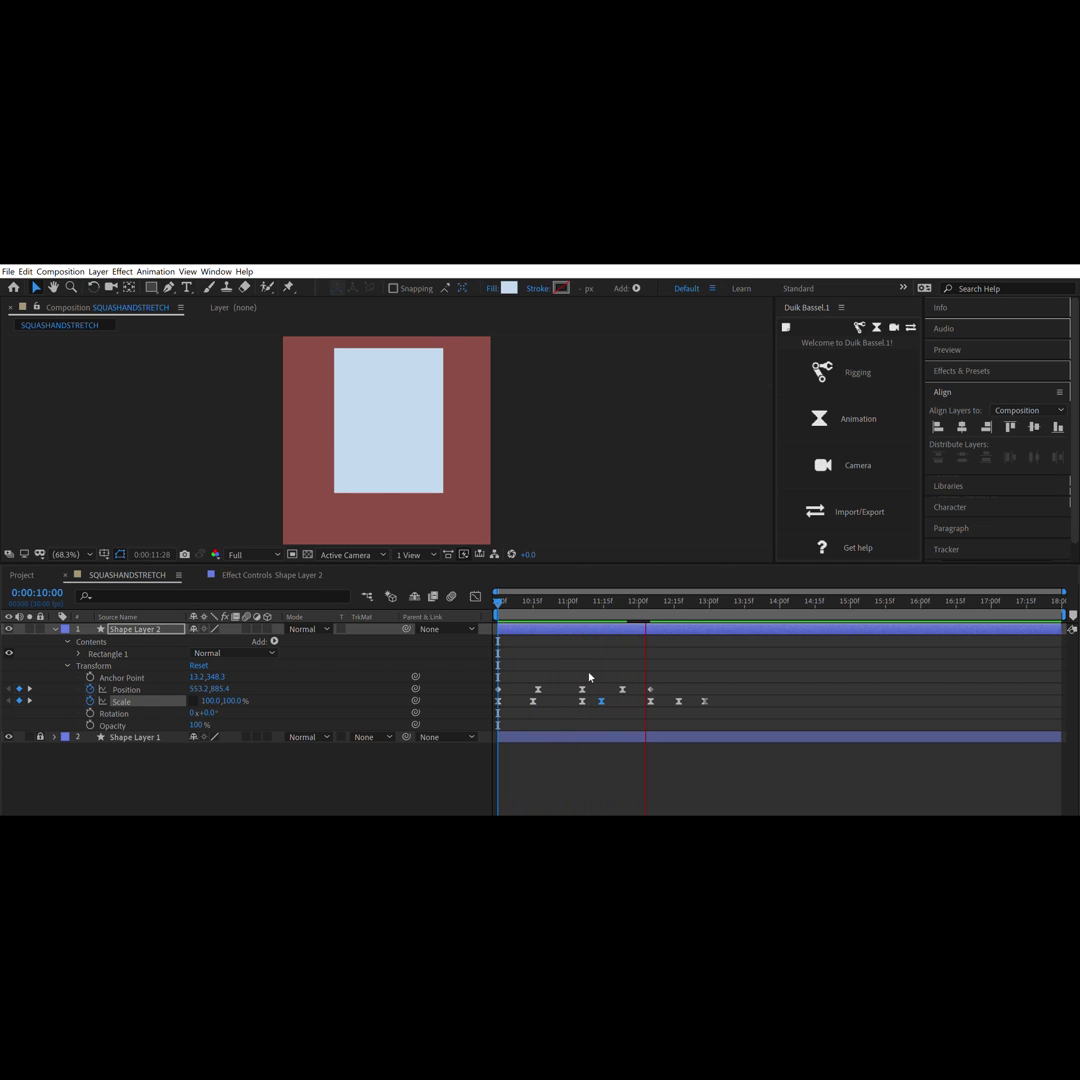
key("space")
Realign the shifted squash keyframe of the scale with the position keyframe at 0:00:11:23.
left_click_drag(602, 700, 633, 690)
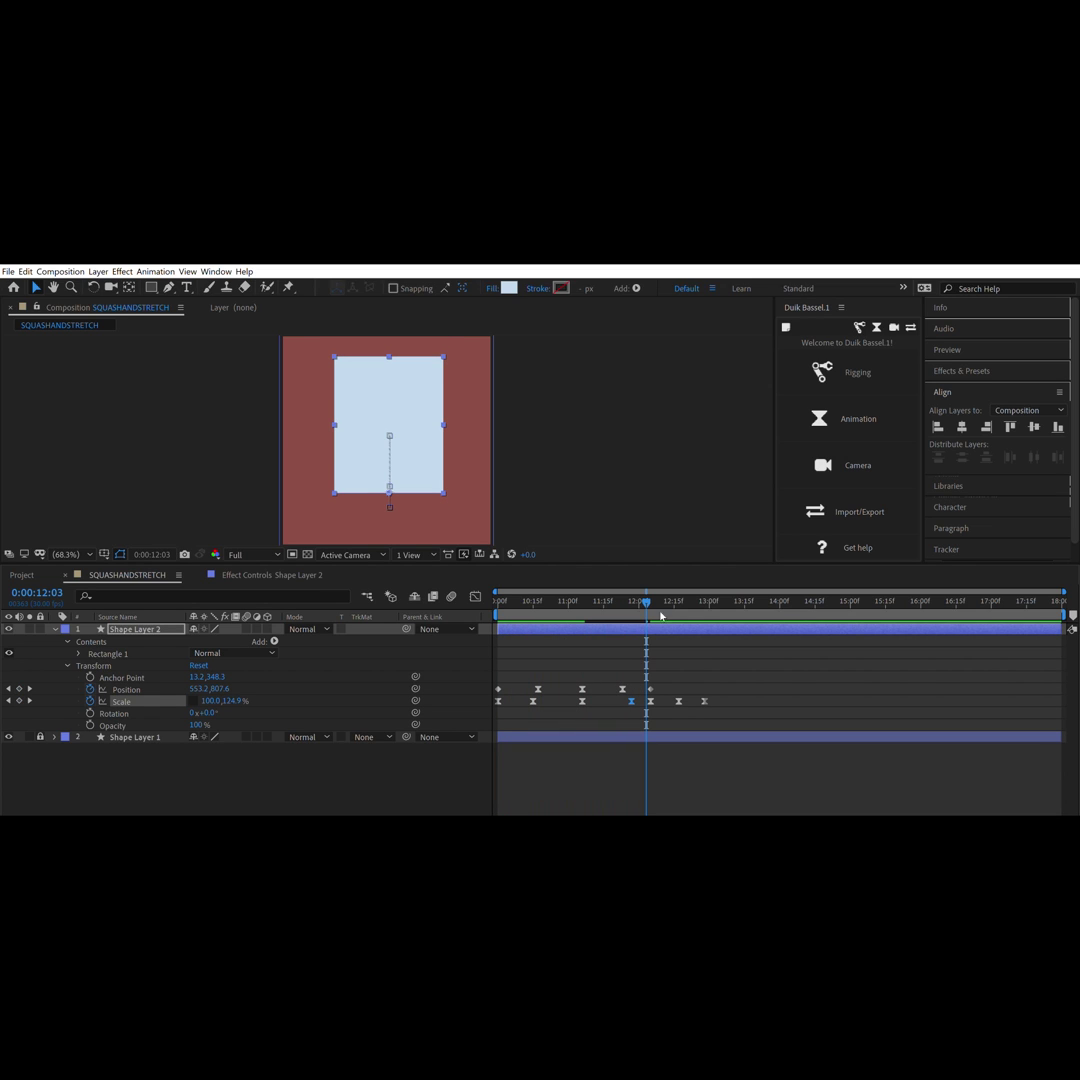
mouse_move(646, 602)
left_mouse_down()
mouse_move(521, 601)
mouse_move(674, 603)
mouse_move(633, 614)
left_mouse_up()
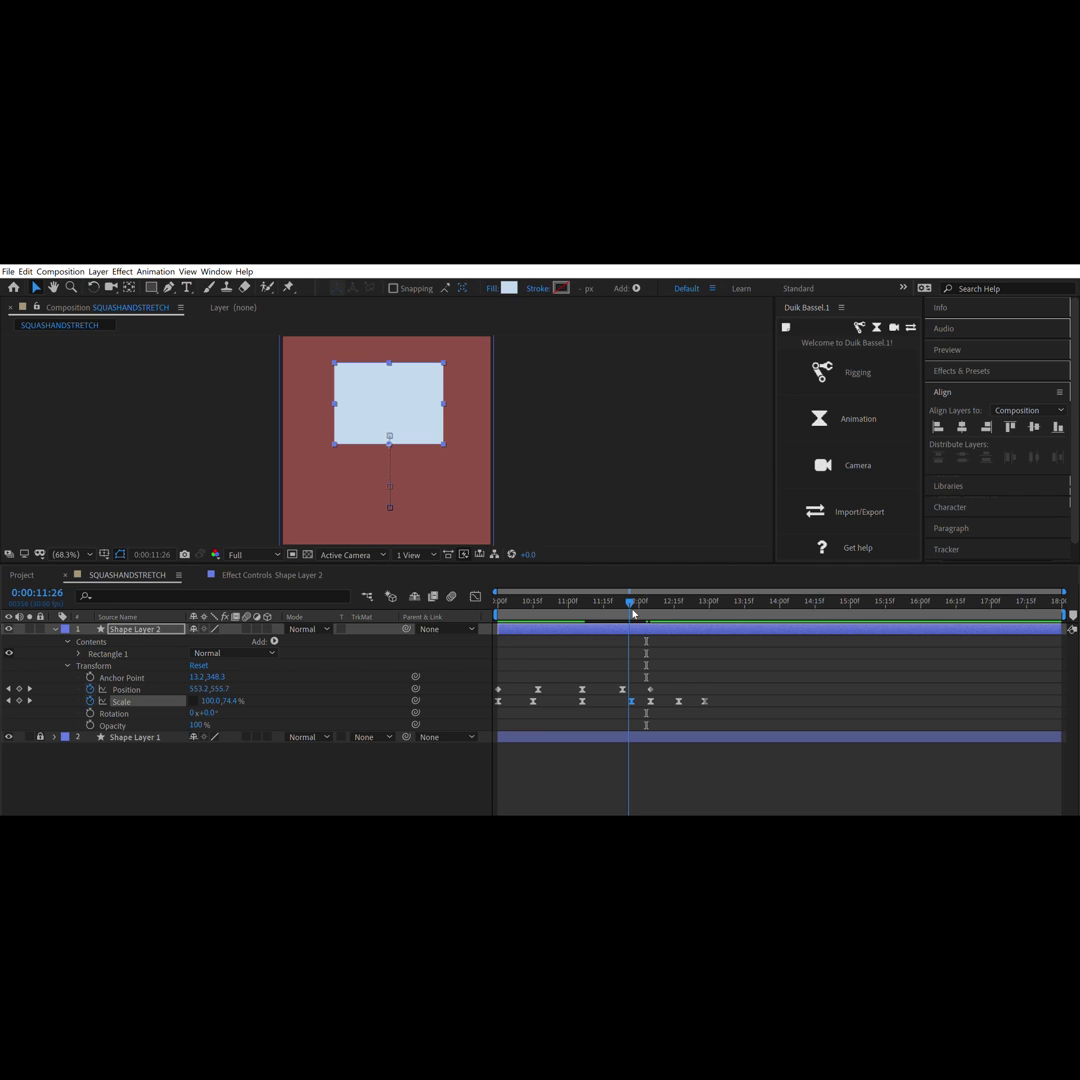
mouse_move(633, 614)
left_mouse_down()
mouse_move(648, 614)
mouse_move(625, 614)
left_mouse_up()
left_click_drag(631, 701, 622, 701)
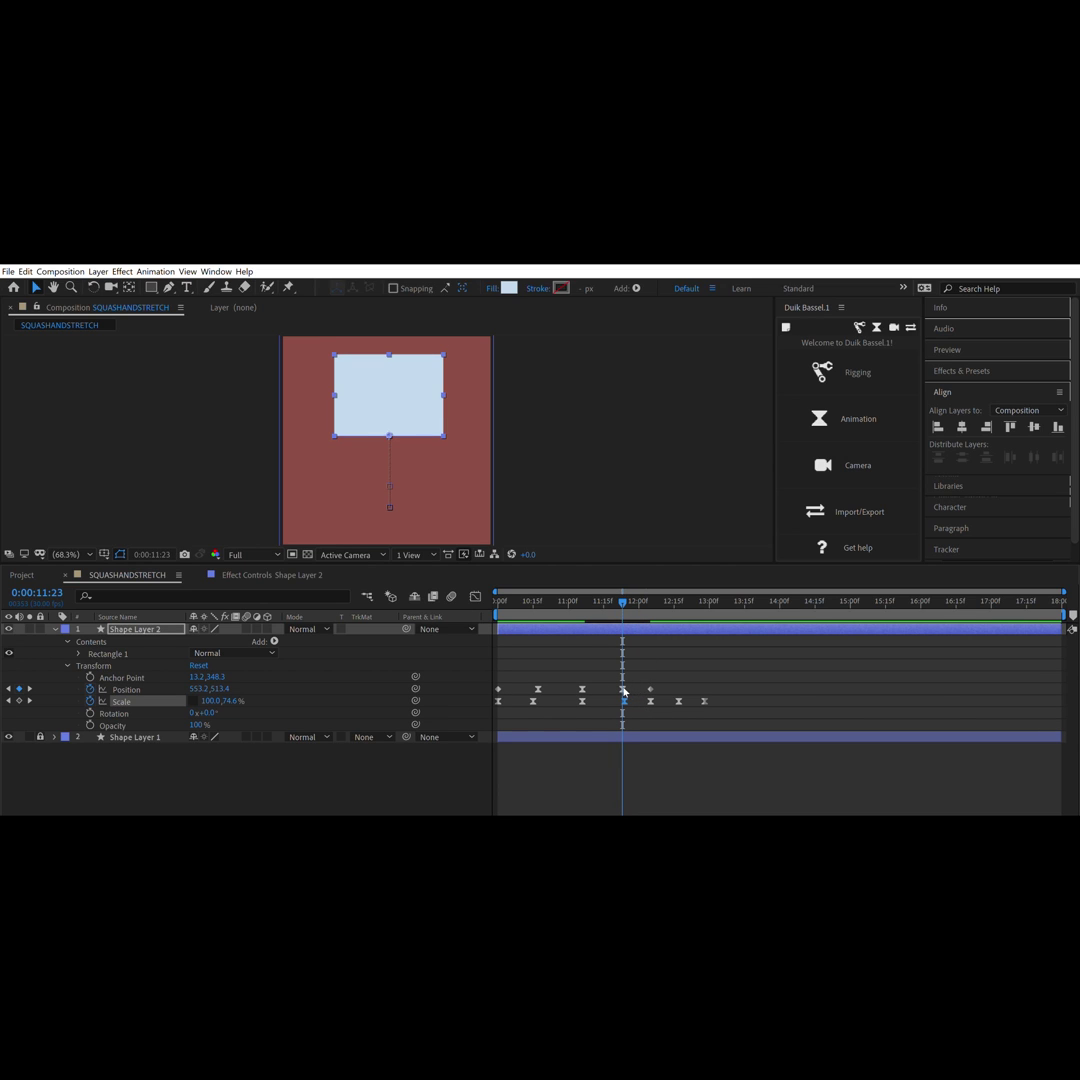
Review the jump animation from 0:00:10:00, checking the poses at 0:00:11:06 and 0:00:11:23.
left_click_drag(621, 600, 477, 606)
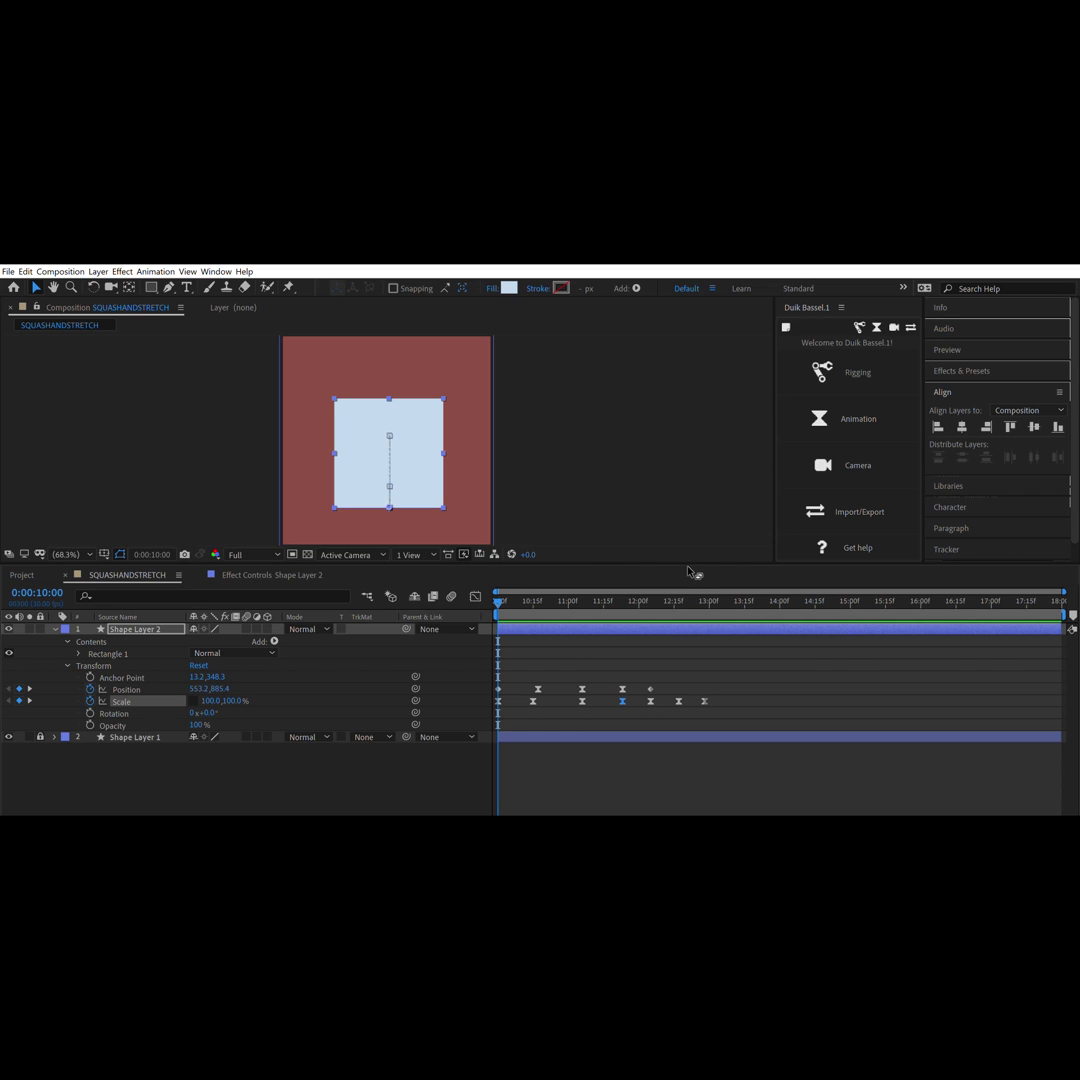
left_click_drag(499, 593, 584, 590)
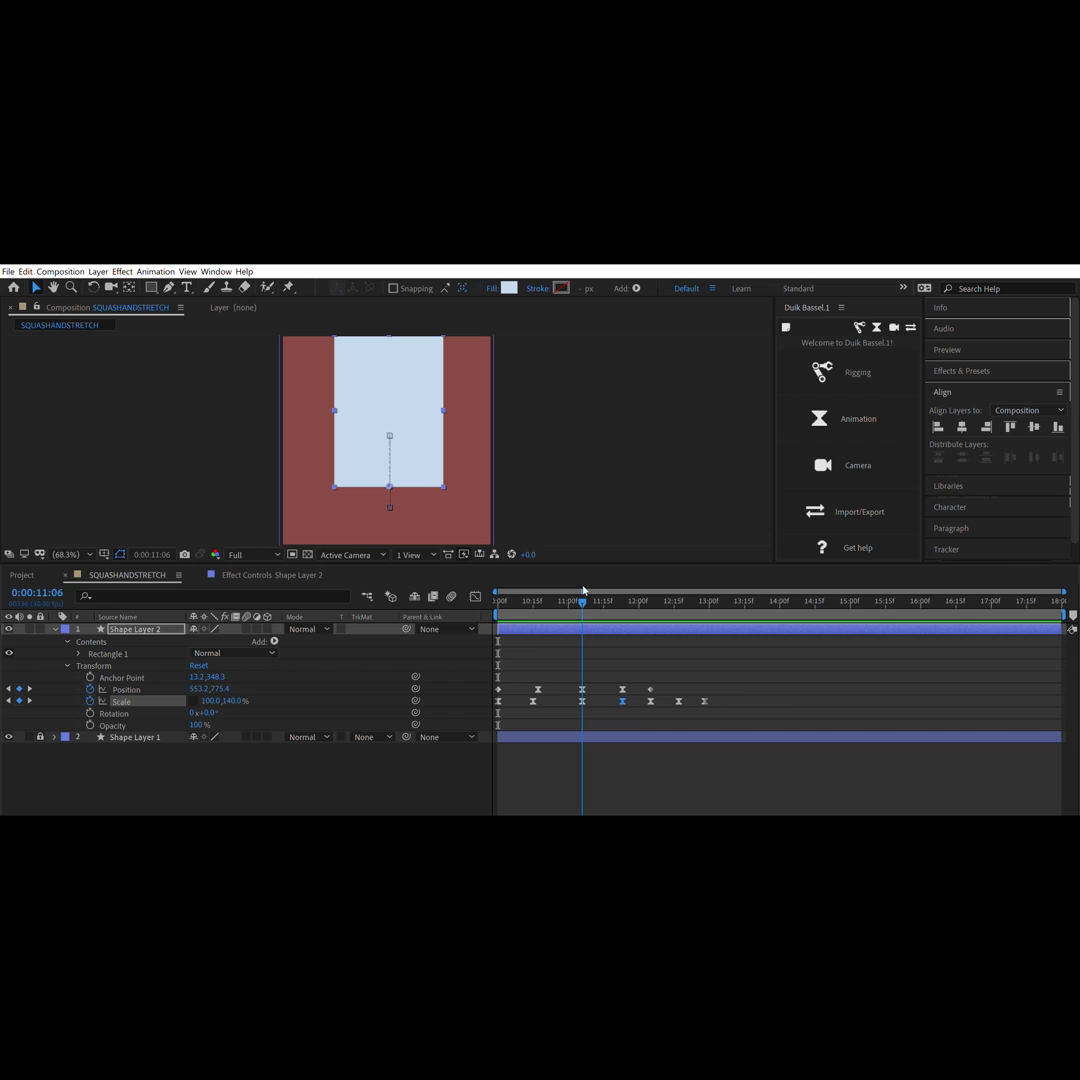
left_click_drag(583, 590, 623, 587)
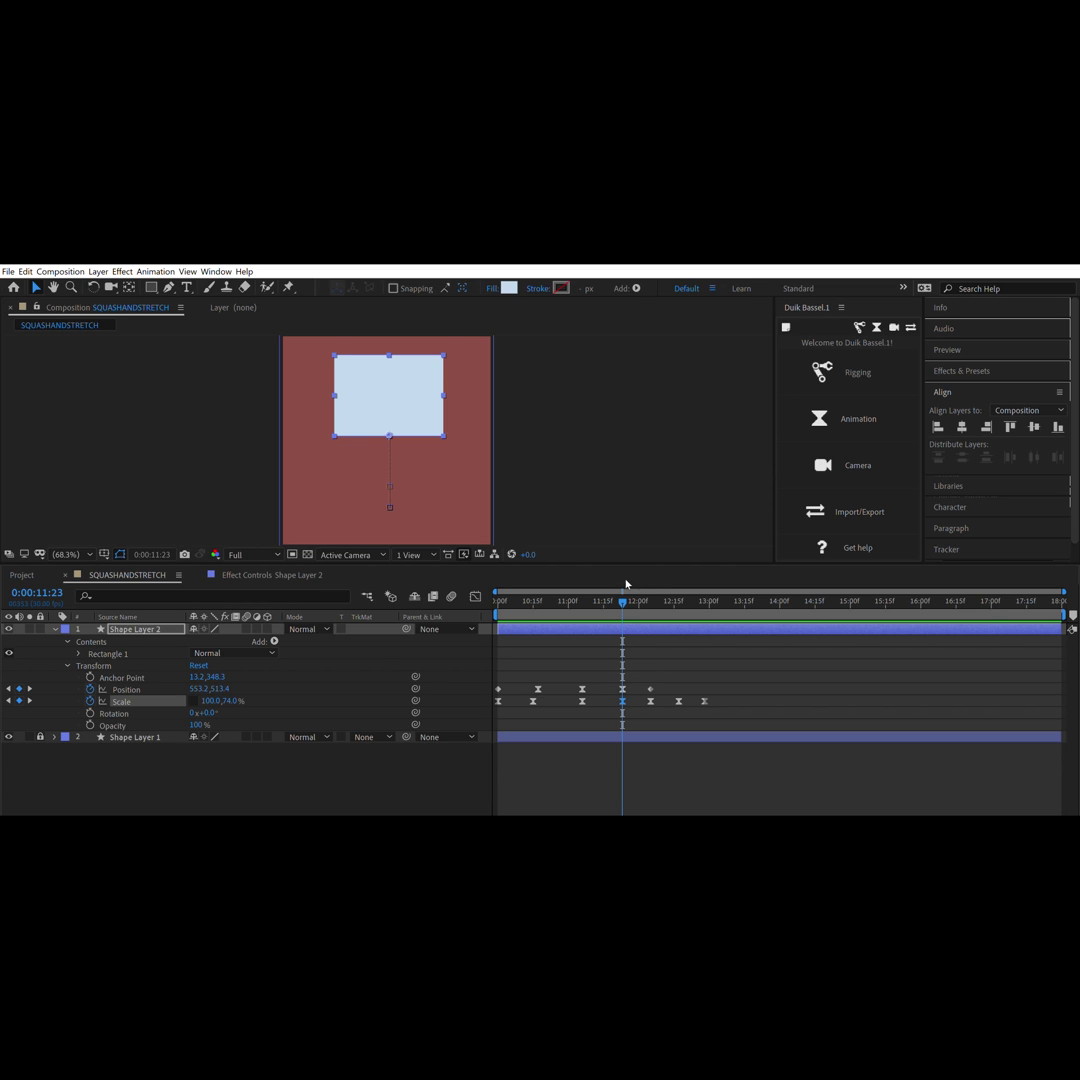
mouse_move(624, 590)
left_mouse_down()
mouse_move(555, 602)
mouse_move(622, 602)
left_mouse_up()
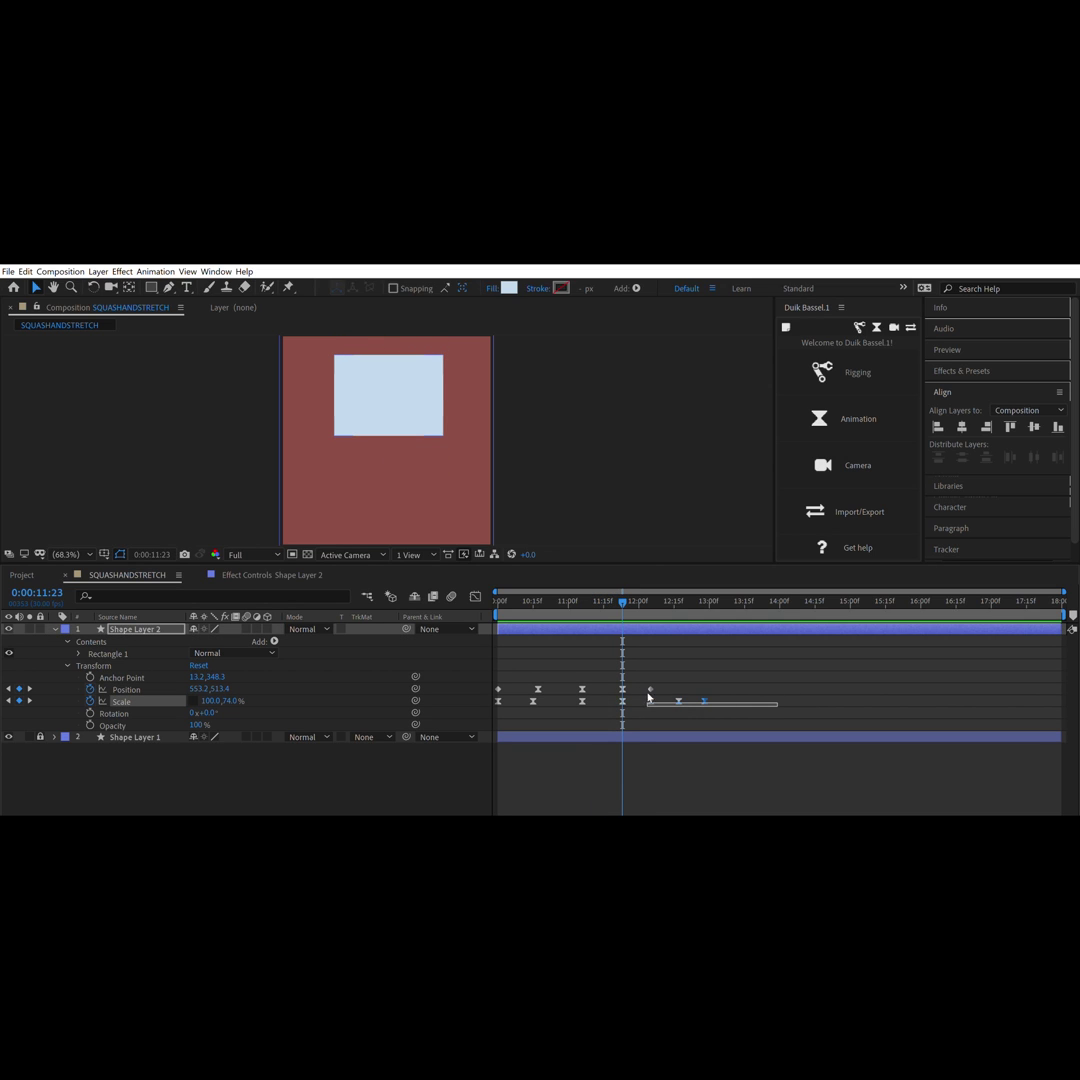
Move the square's last four scale keyframes forward in time so the first of them sits at about 0:00:12:10.
left_click_drag(616, 697, 663, 691)
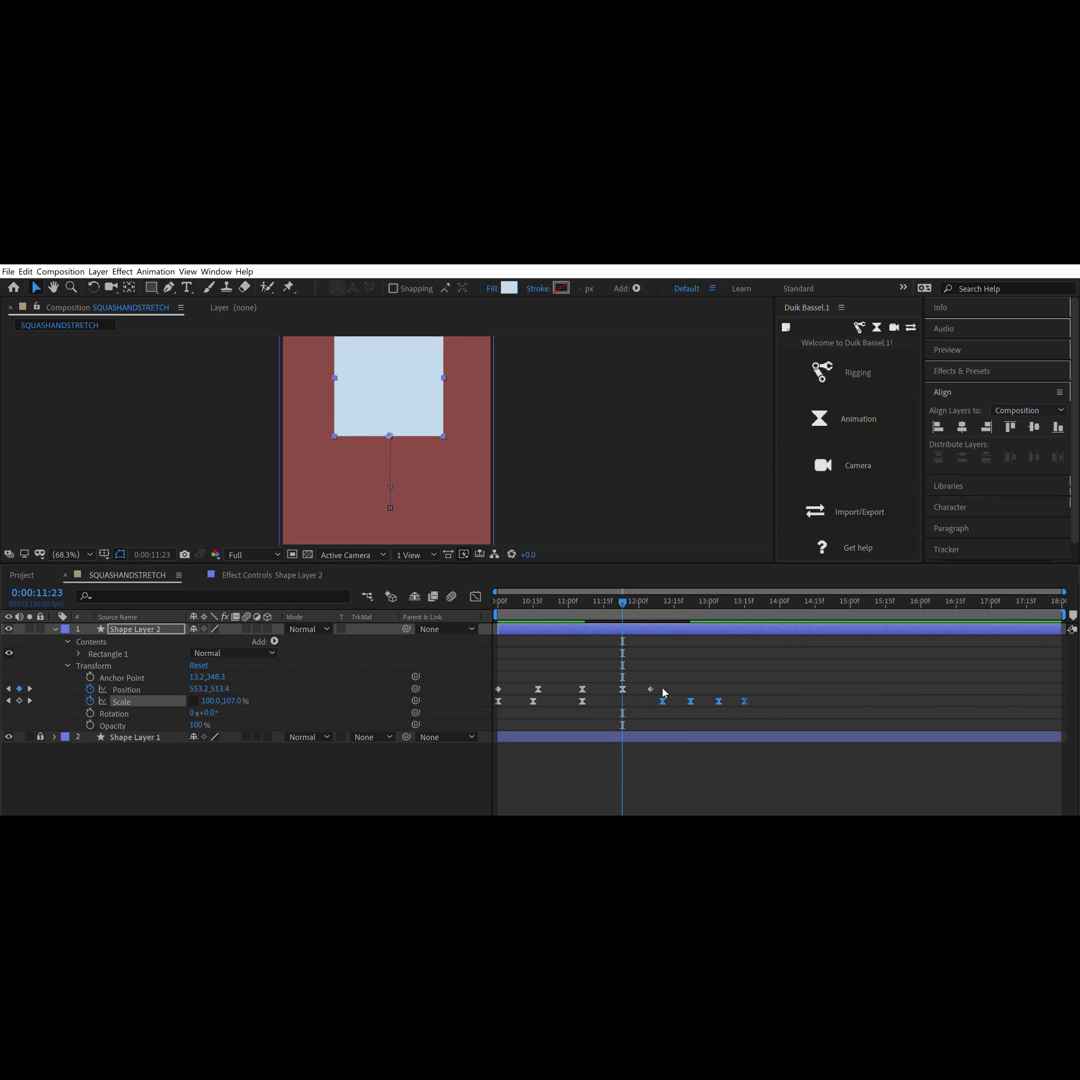
mouse_move(624, 601)
left_mouse_down()
mouse_move(499, 601)
mouse_move(646, 601)
mouse_move(581, 603)
mouse_move(627, 608)
left_mouse_up()
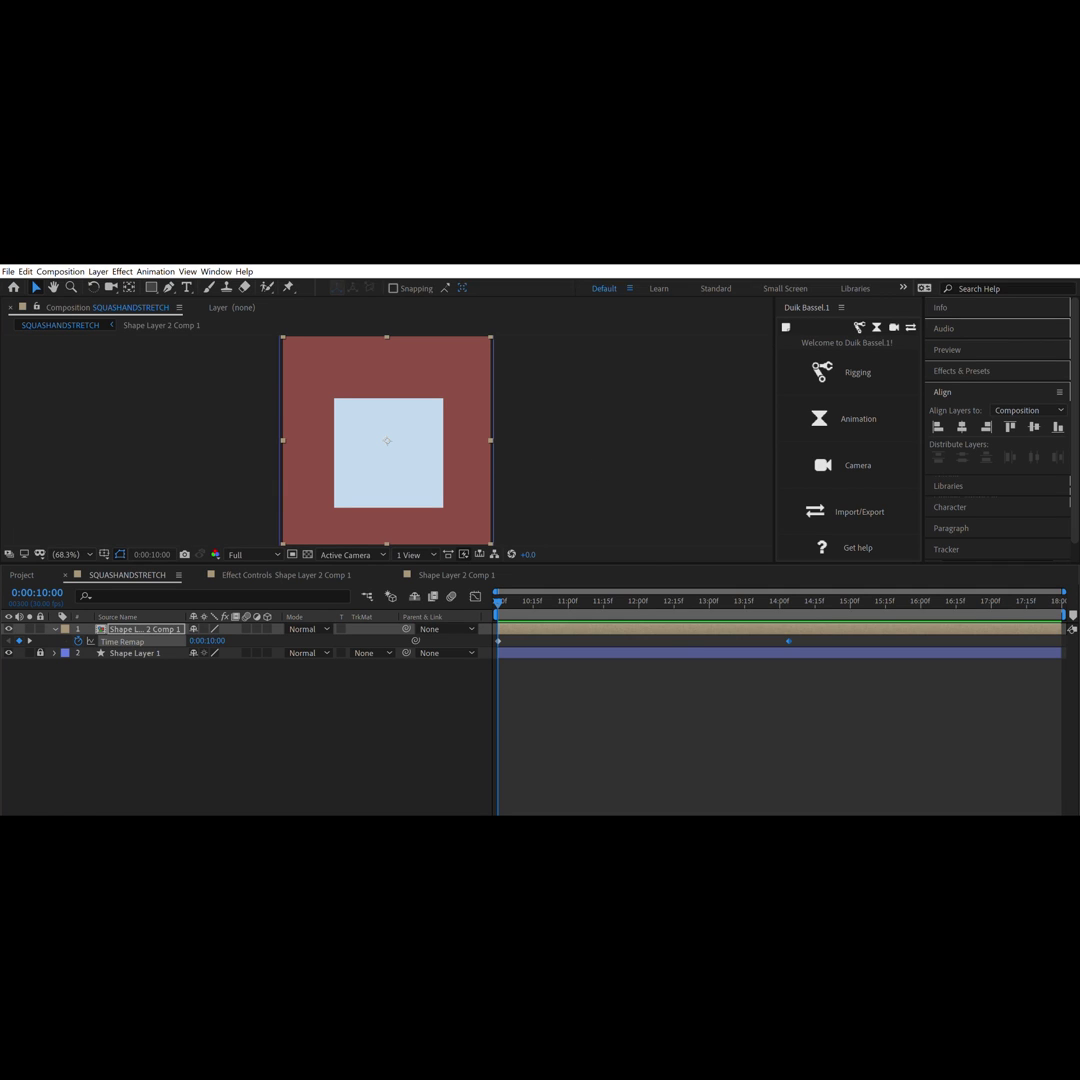
Preview the time-remapped jump and shorten the work area to end at about 0:00:12:18.
key("space")
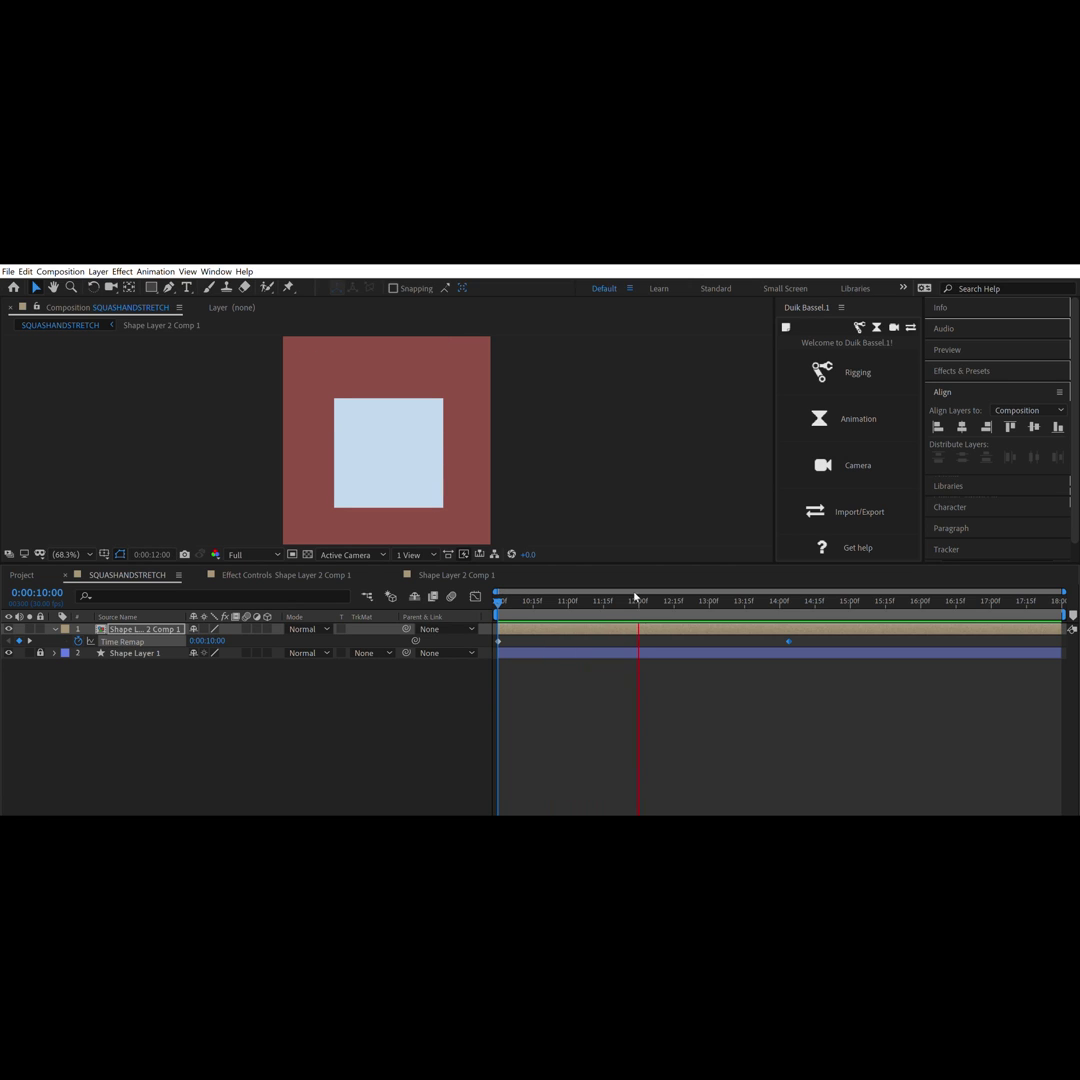
left_click_drag(640, 597, 503, 620)
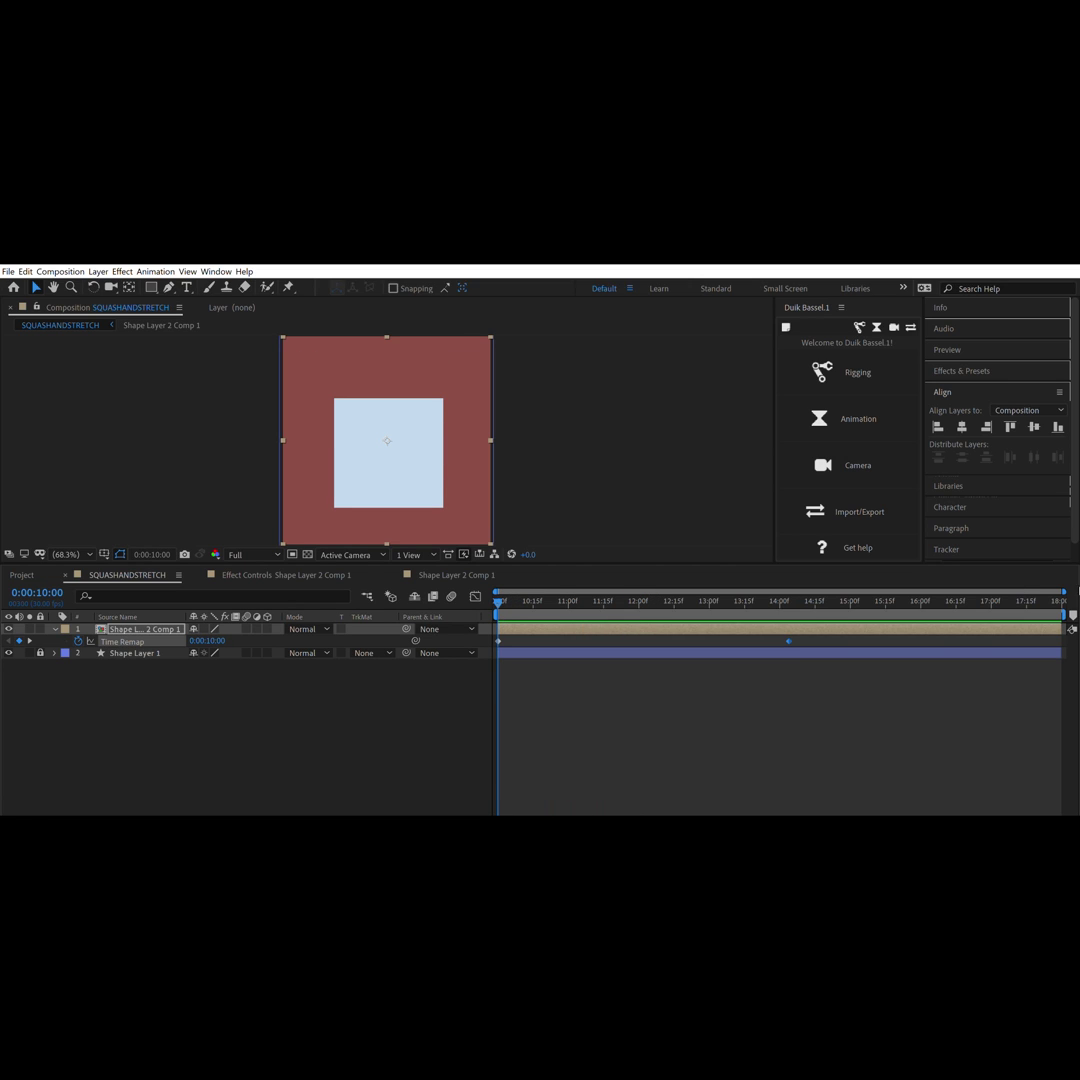
left_click_drag(1063, 592, 795, 597)
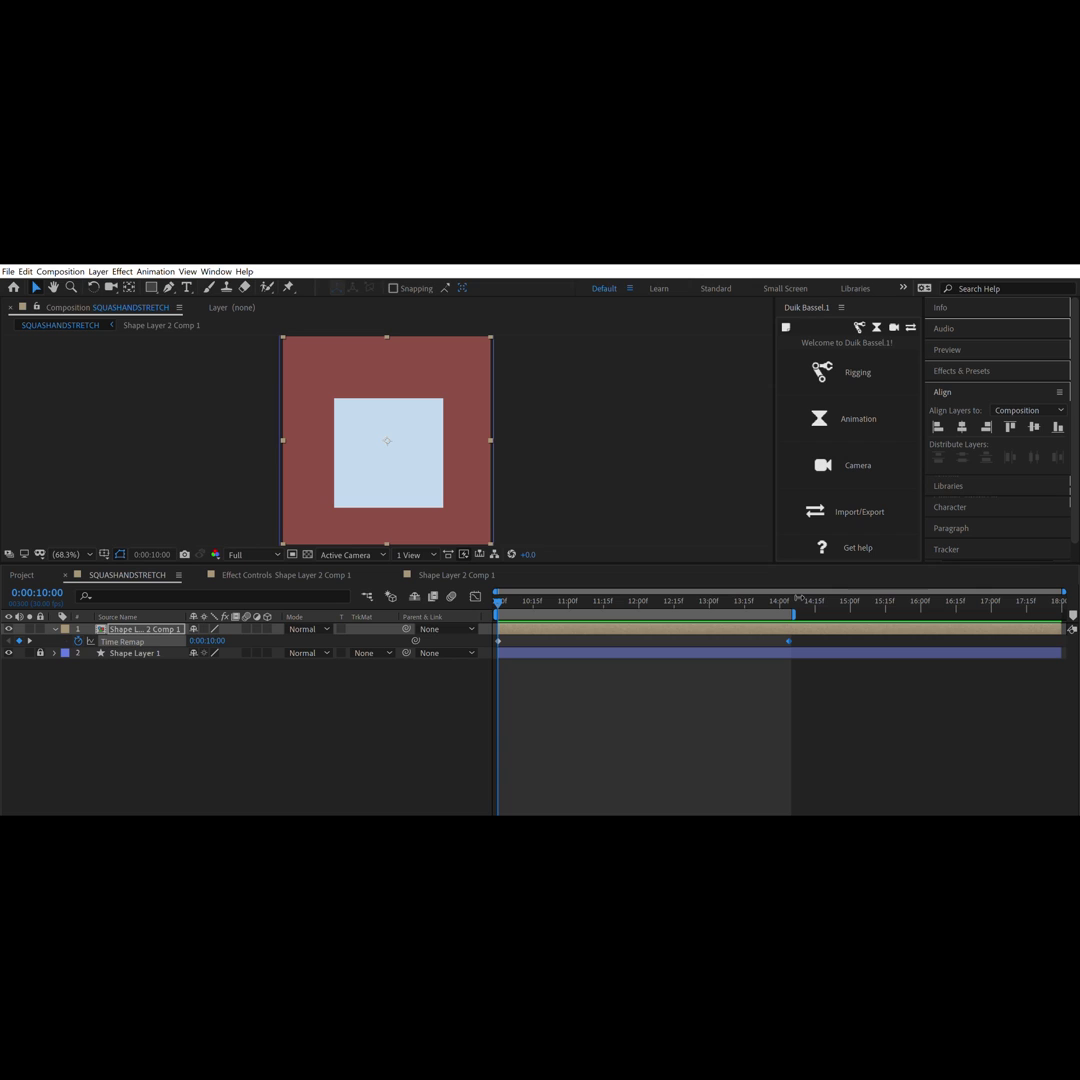
key("space")
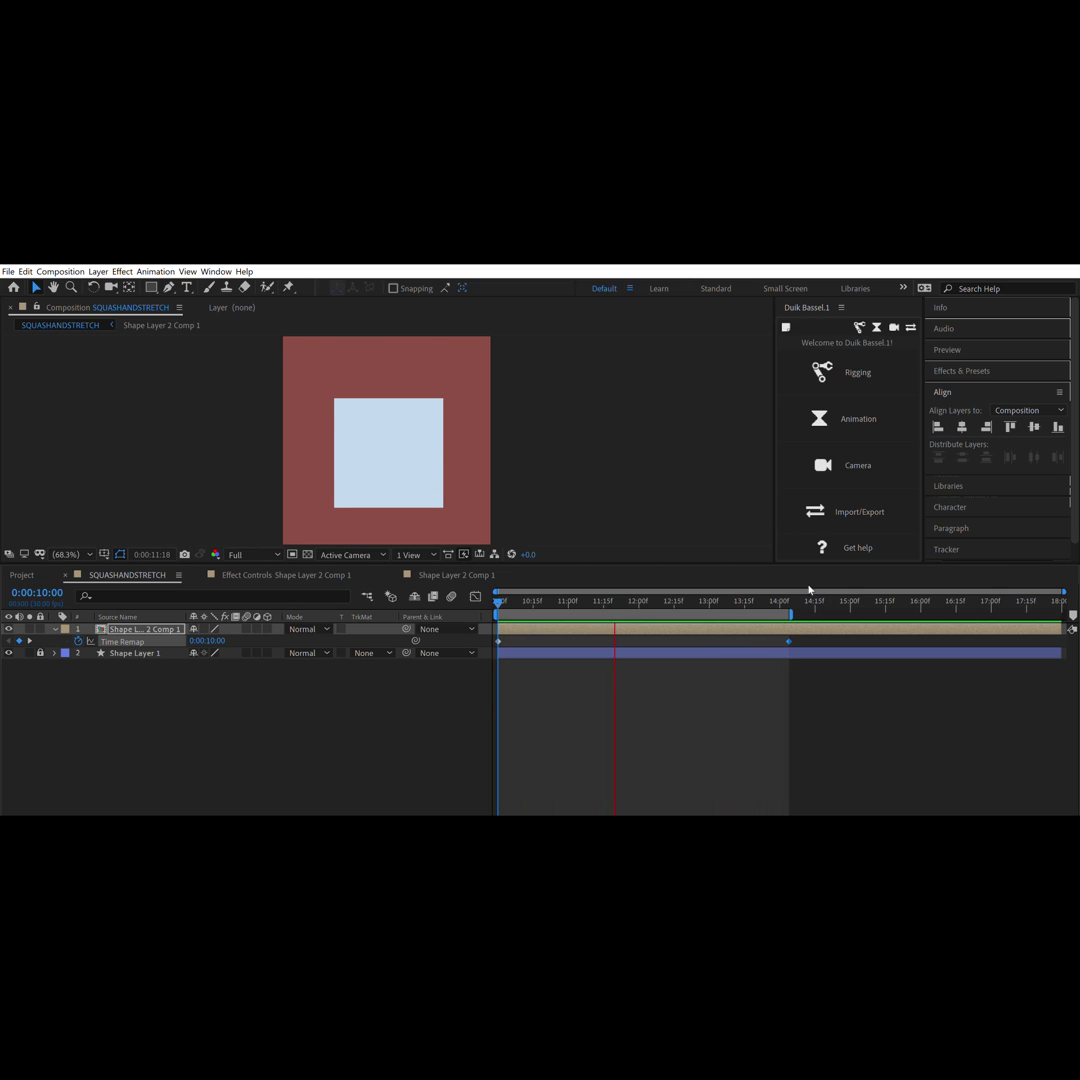
left_click_drag(790, 613, 703, 612)
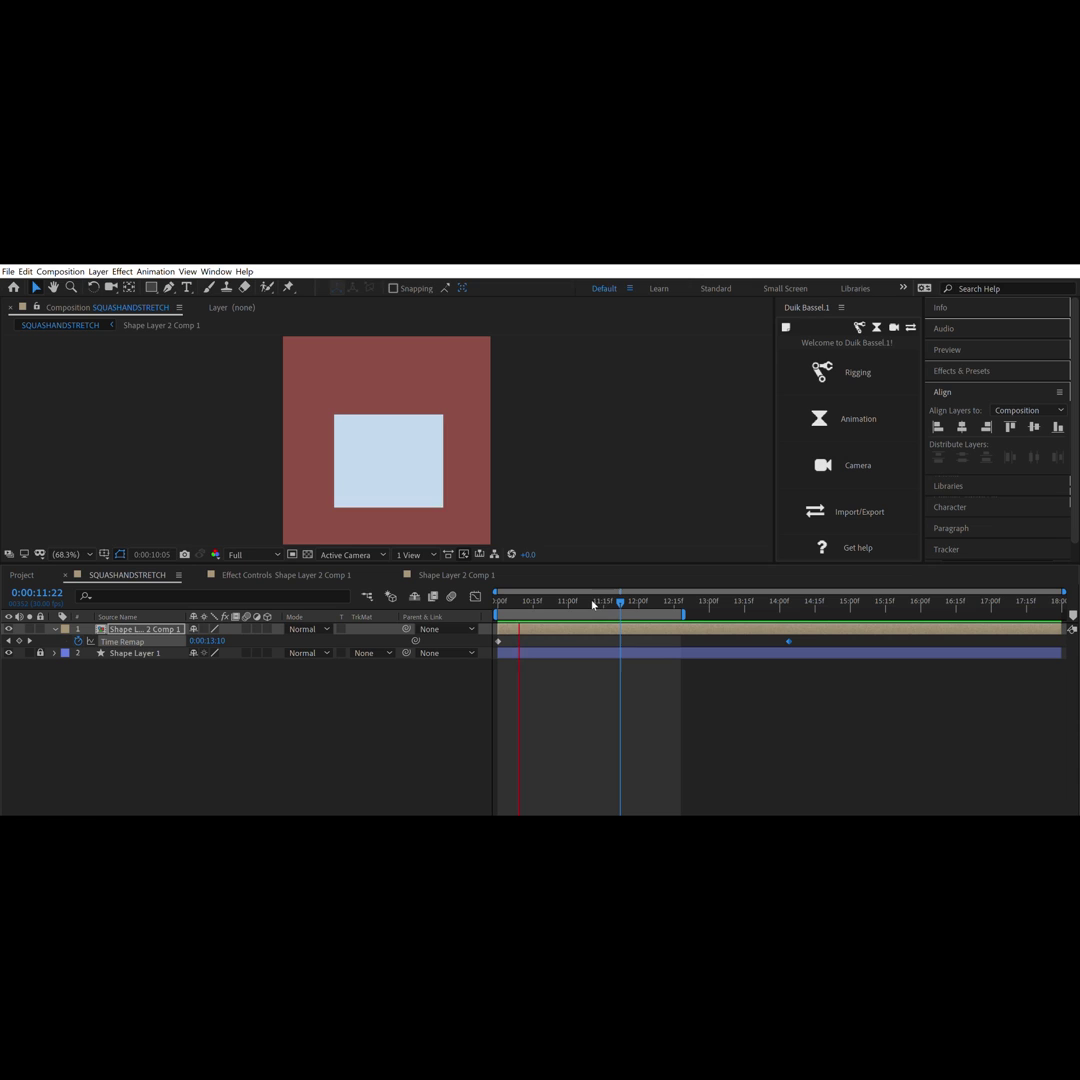
Trim the composition to the work area and preview the shortened jump animation.
key("ctrl+shift+x")
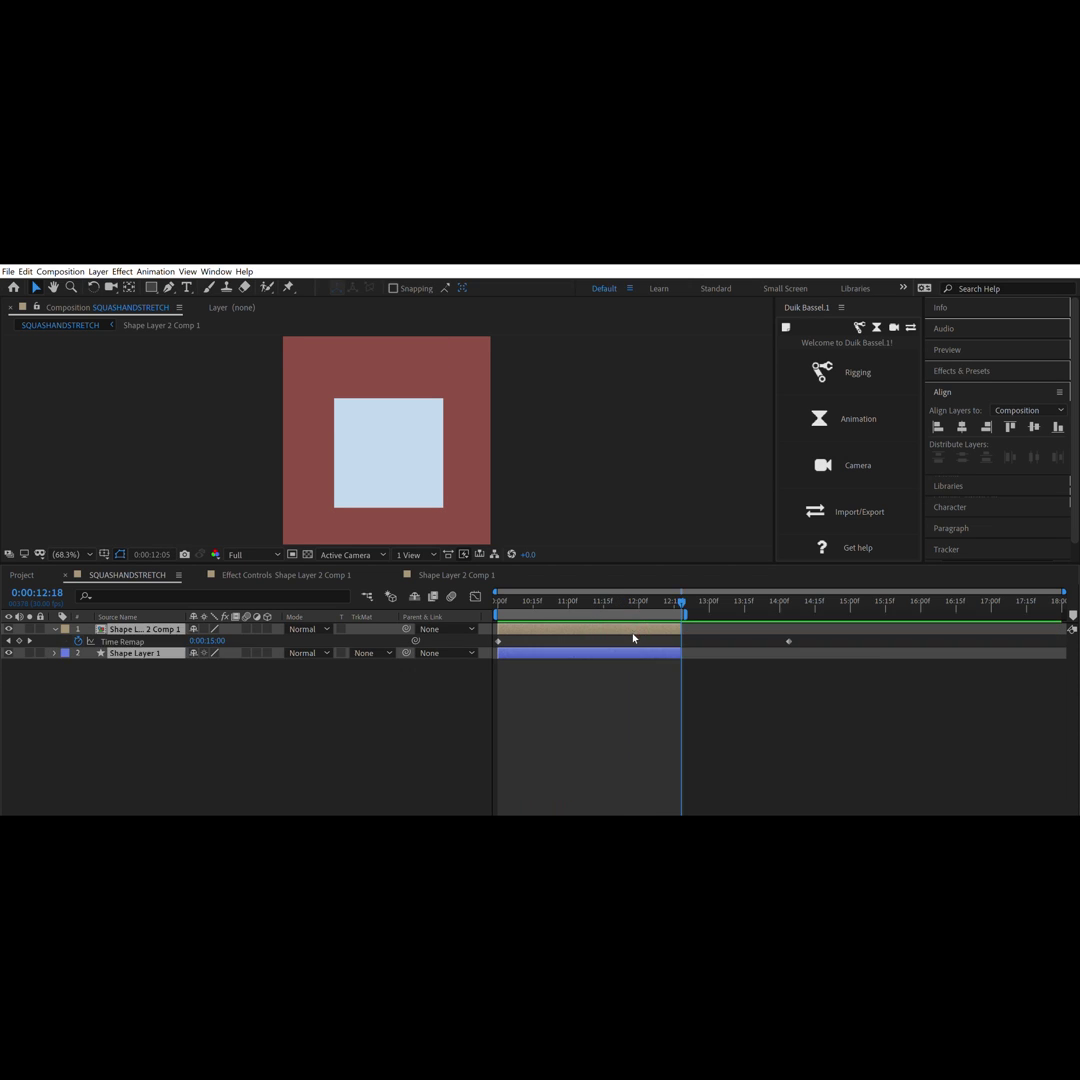
key("space")
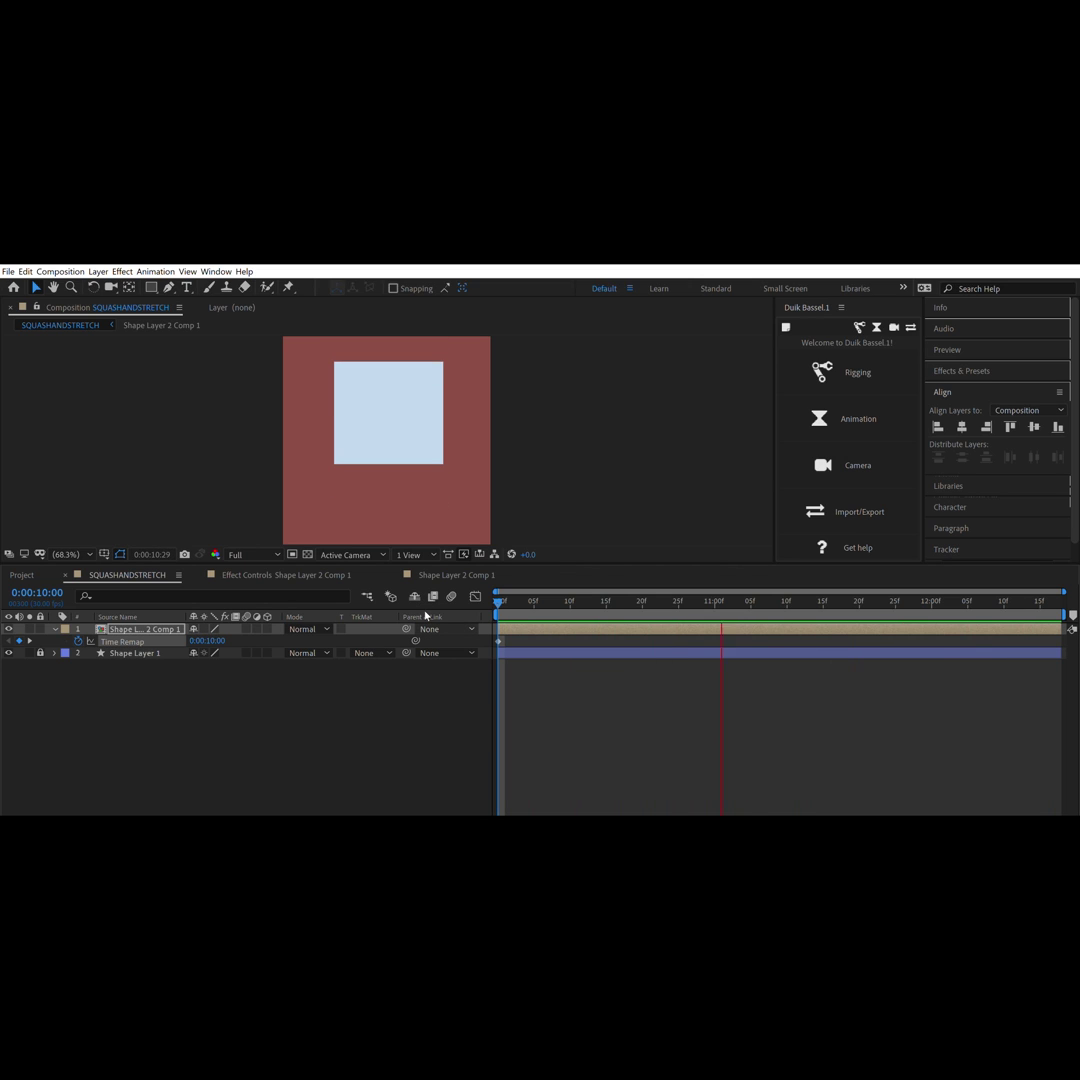
key("space")
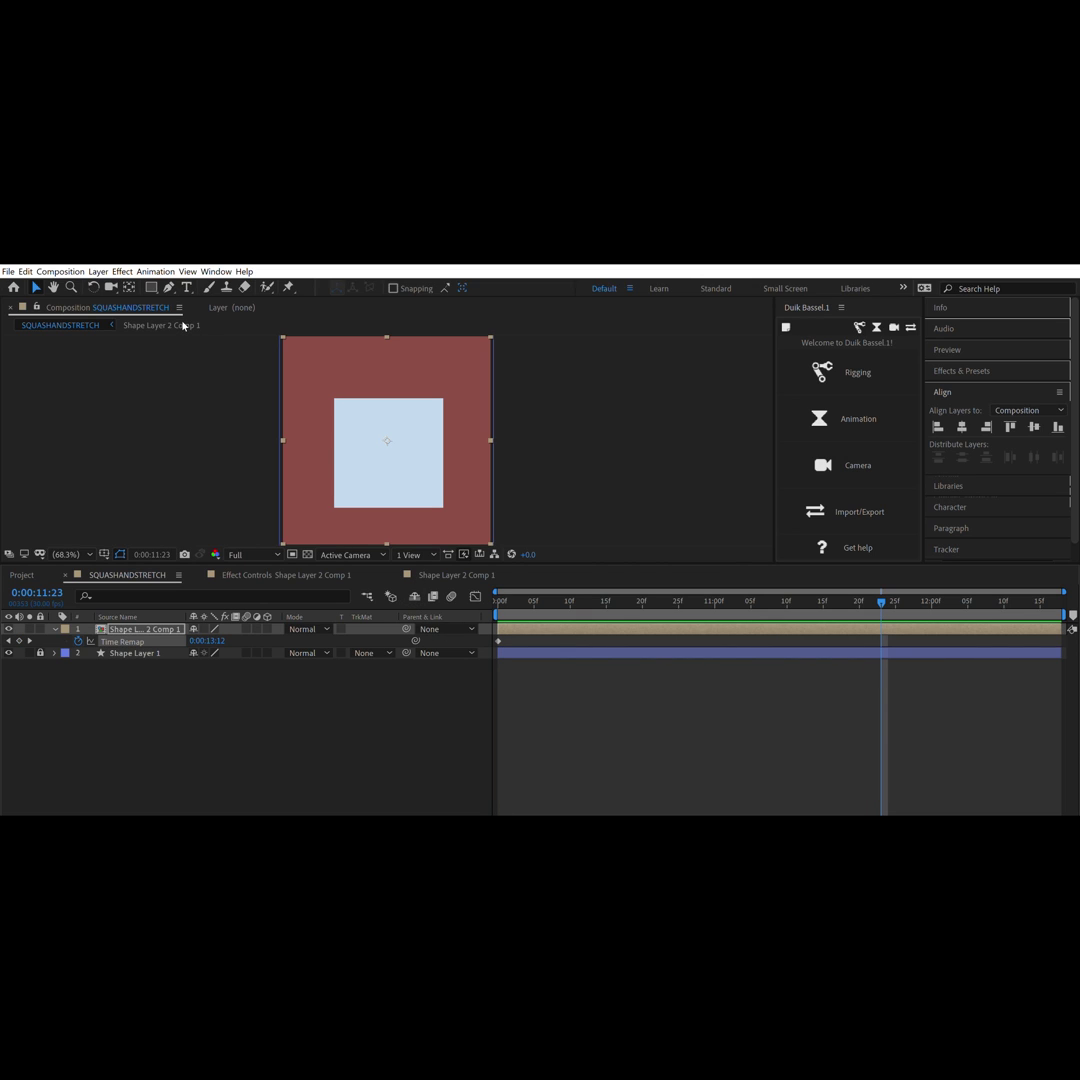